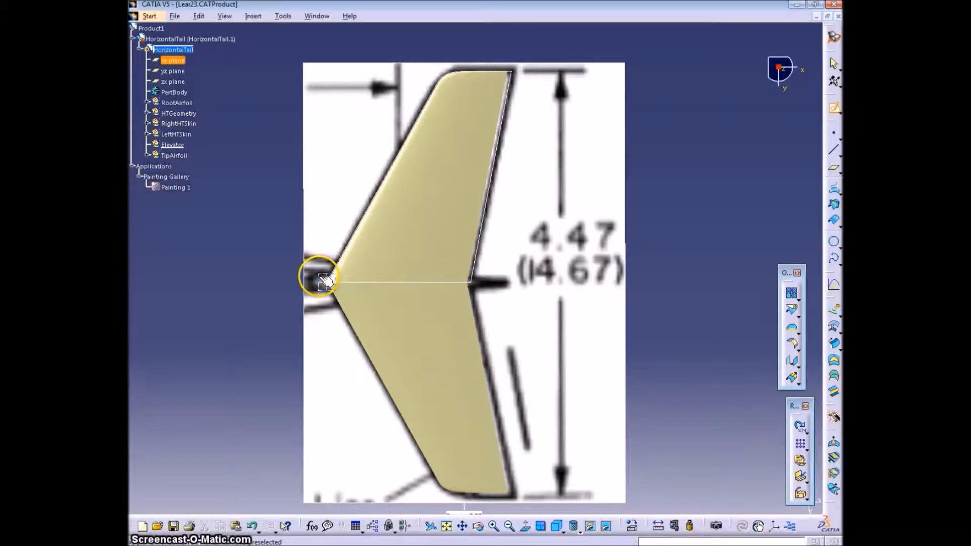
- Start a sketch on the xy plane and hide both the right and left horizontal tail skins
{"action": "left_click", "coordinate": [319, 276]}
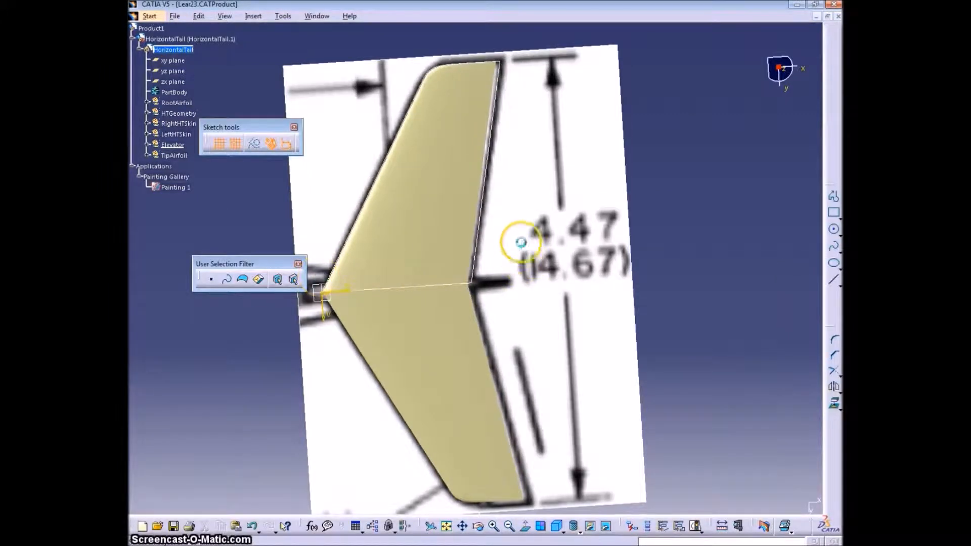
{"action": "right_click", "coordinate": [413, 283]}
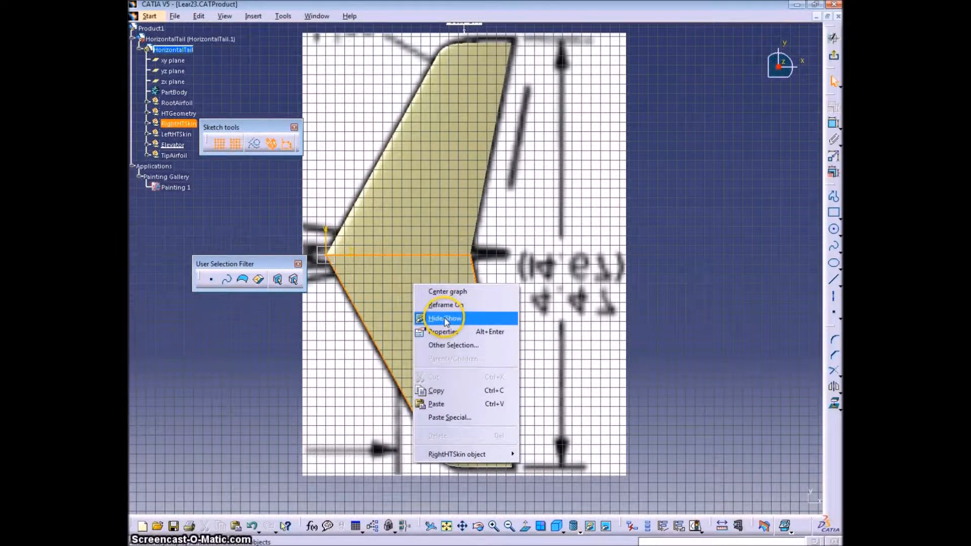
{"action": "left_click", "coordinate": [445, 319]}
{"action": "right_click", "coordinate": [441, 221]}
{"action": "left_click", "coordinate": [468, 255]}
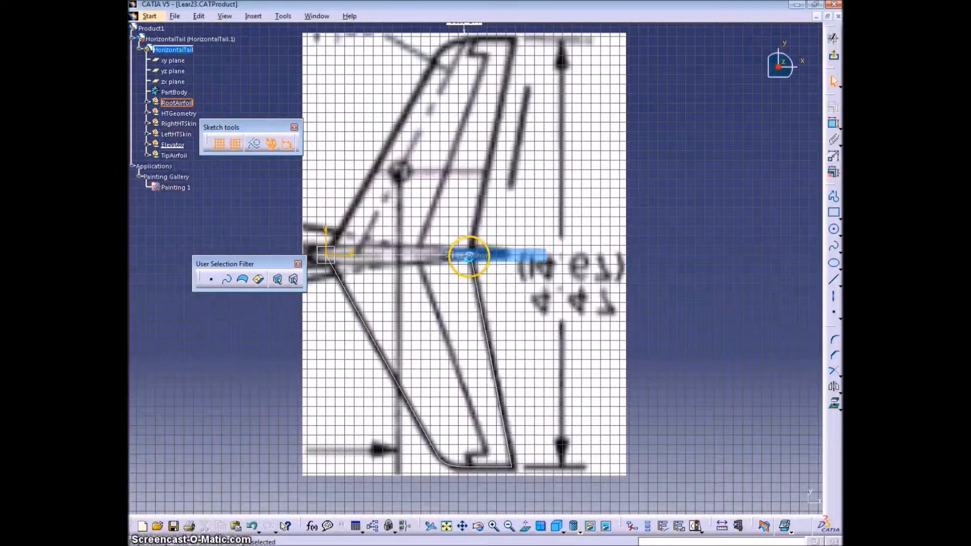
- Draw a construction line about 60.1 in long from the root trailing-edge point to the sketch origin
{"action": "middle_click_drag", "start_coordinate": [499, 174], "coordinate": [481, 238]}
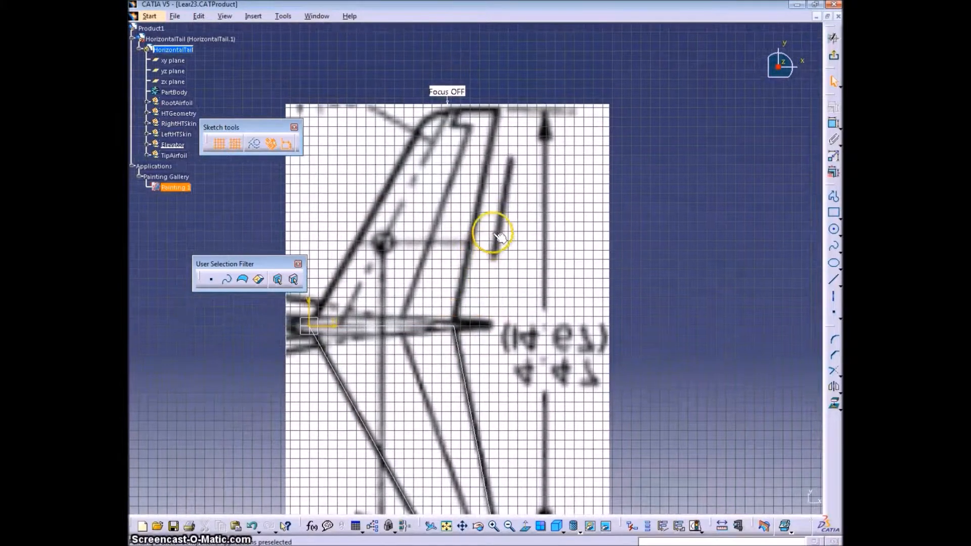
{"action": "scroll", "coordinate": [498, 235], "scroll_direction": "up", "scroll_amount": 3}
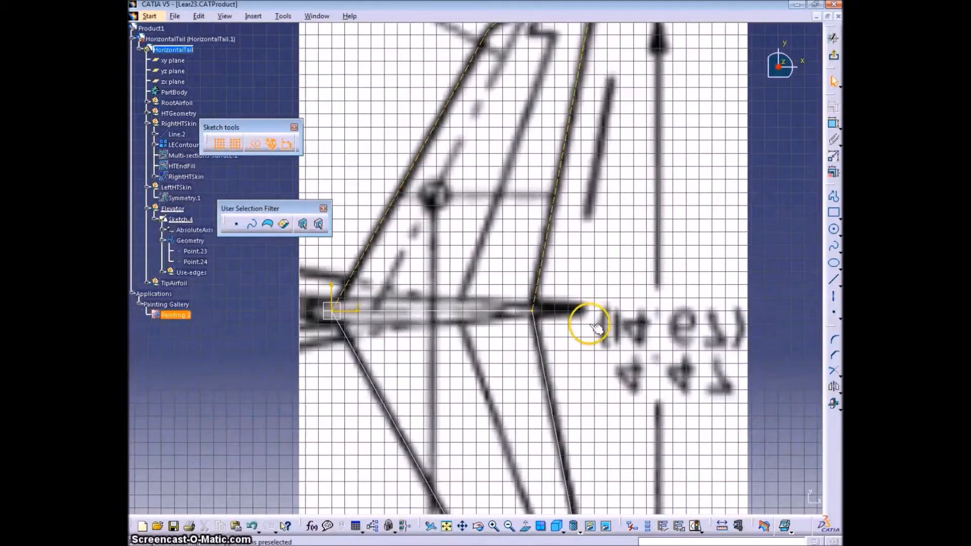
{"action": "left_click", "coordinate": [833, 279]}
{"action": "left_click", "coordinate": [533, 310]}
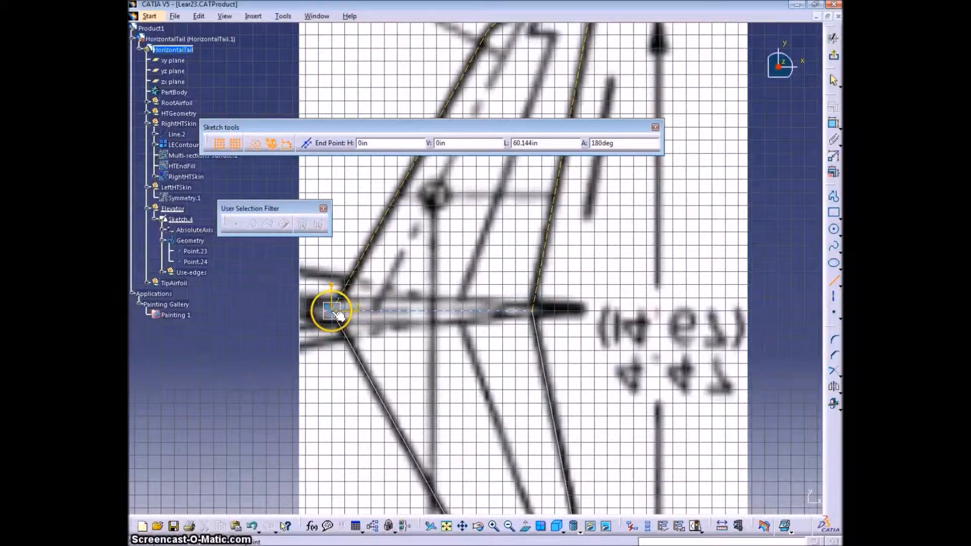
{"action": "left_click", "coordinate": [332, 310]}
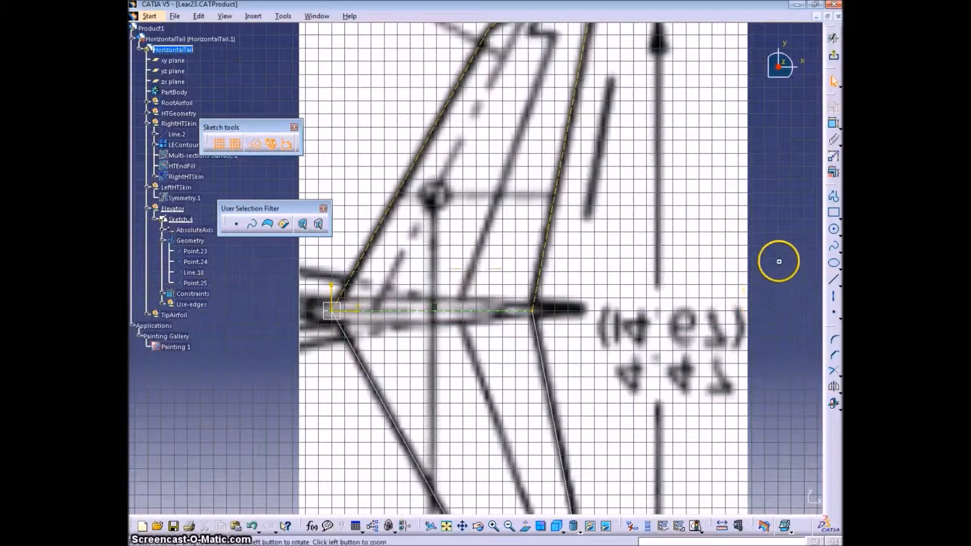
- Mirror the projected tail outline about the root chord line onto the other half of the tail
{"action": "middle_click_drag", "start_coordinate": [776, 260], "coordinate": [755, 307]}
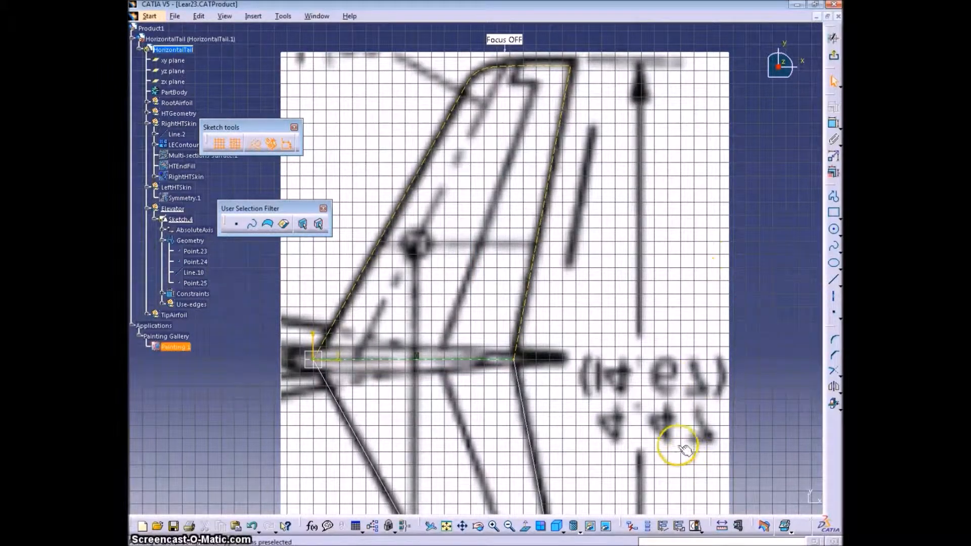
{"action": "left_click", "coordinate": [526, 526]}
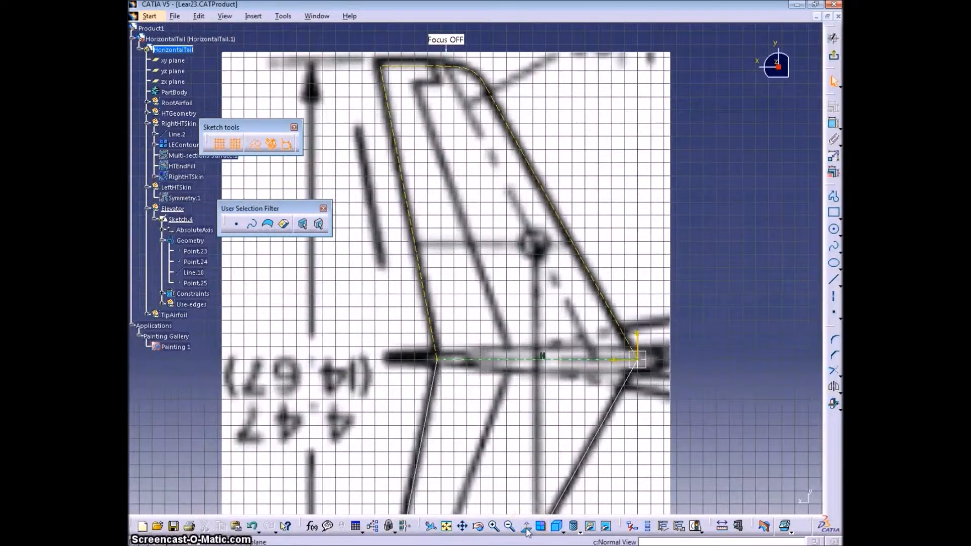
{"action": "left_click", "coordinate": [526, 527]}
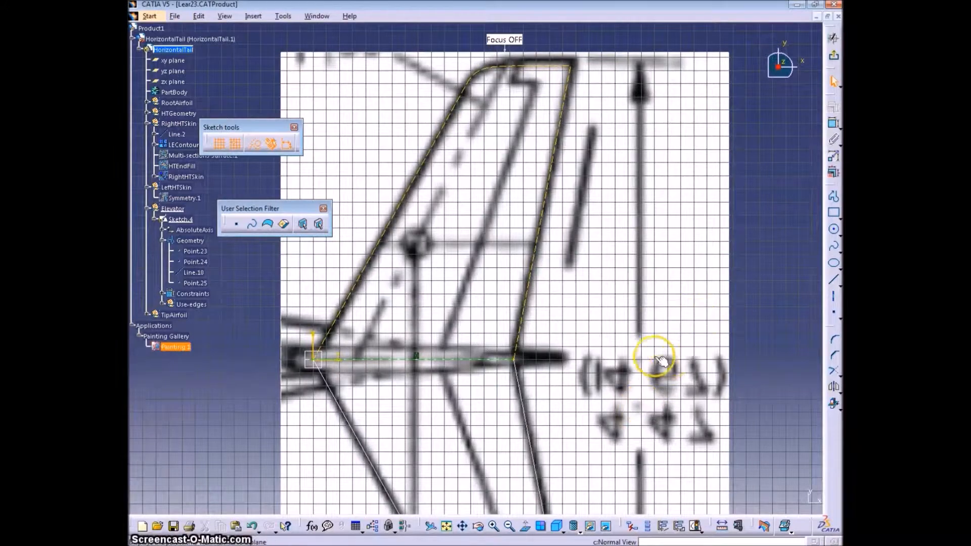
{"action": "mouse_move", "coordinate": [654, 396]}
{"action": "middle_mouse_down"}
{"action": "mouse_move", "coordinate": [653, 214]}
{"action": "mouse_move", "coordinate": [581, 313]}
{"action": "middle_mouse_up"}
{"action": "middle_click_drag", "start_coordinate": [645, 310], "coordinate": [660, 263]}
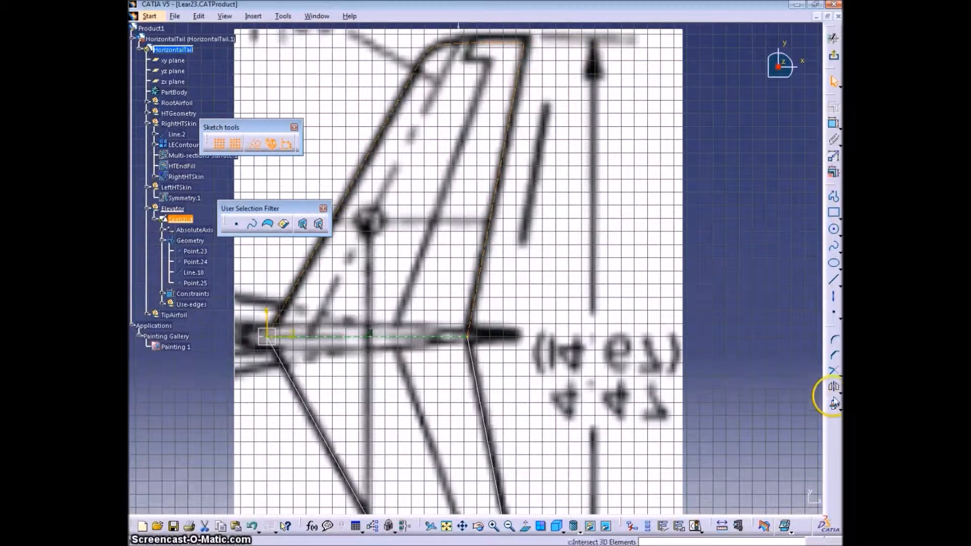
{"action": "left_click", "coordinate": [289, 334]}
{"action": "middle_click_drag", "start_coordinate": [550, 407], "coordinate": [698, 303]}
{"action": "middle_click_drag", "start_coordinate": [624, 319], "coordinate": [658, 304]}
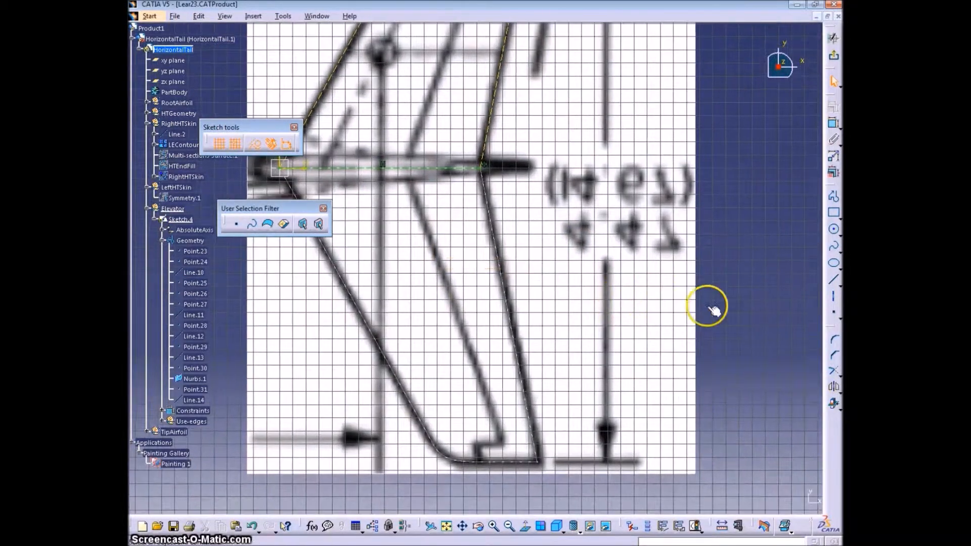
{"action": "left_click", "coordinate": [680, 342]}
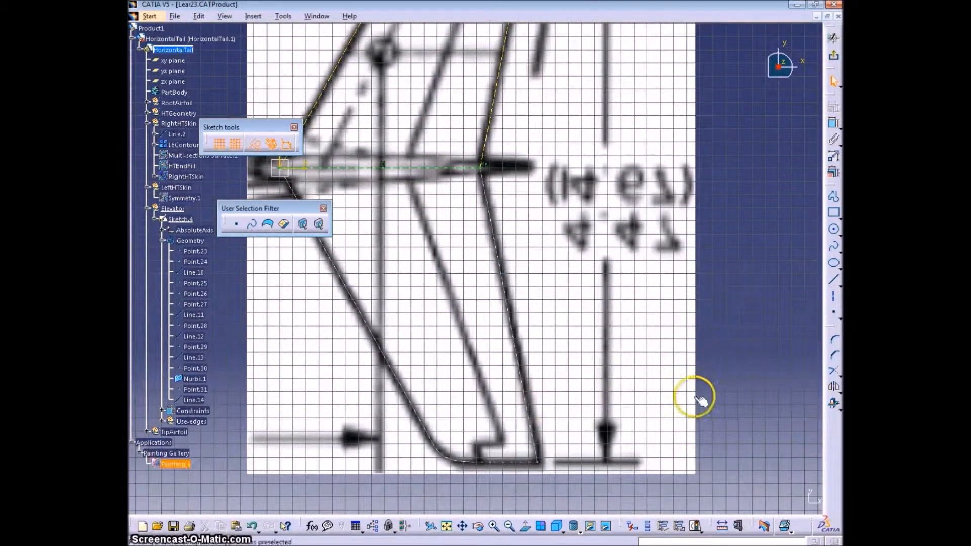
- Draw a three-segment open elevator profile from near the mirrored tip towards the root, and make its last point coincident with the root chord line
{"action": "left_click", "coordinate": [833, 195]}
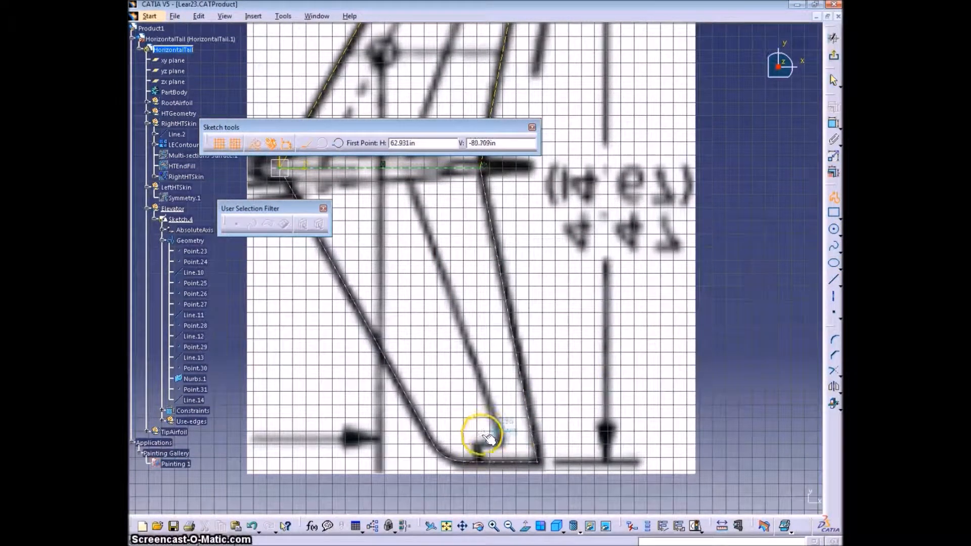
{"action": "left_click", "coordinate": [469, 433]}
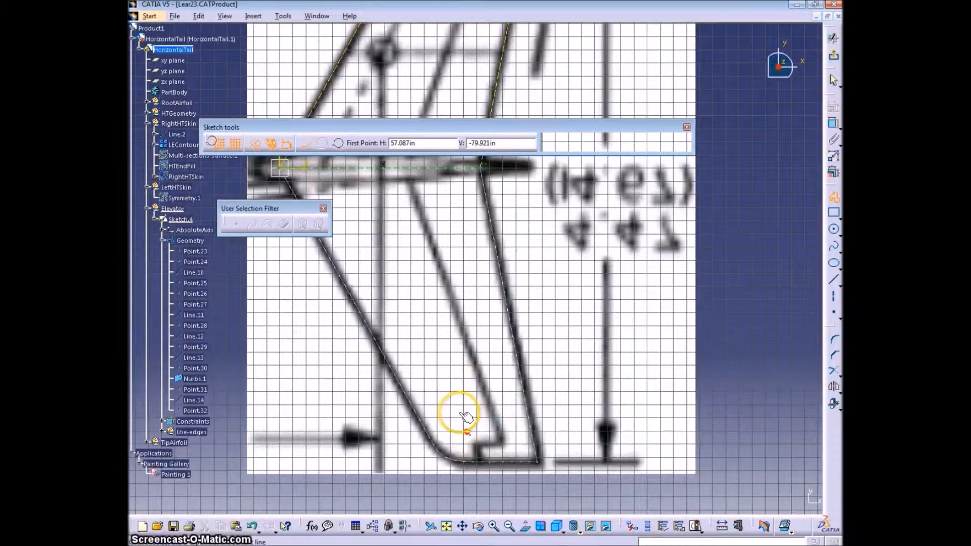
{"action": "double_click", "coordinate": [447, 400]}
{"action": "left_click", "coordinate": [498, 397]}
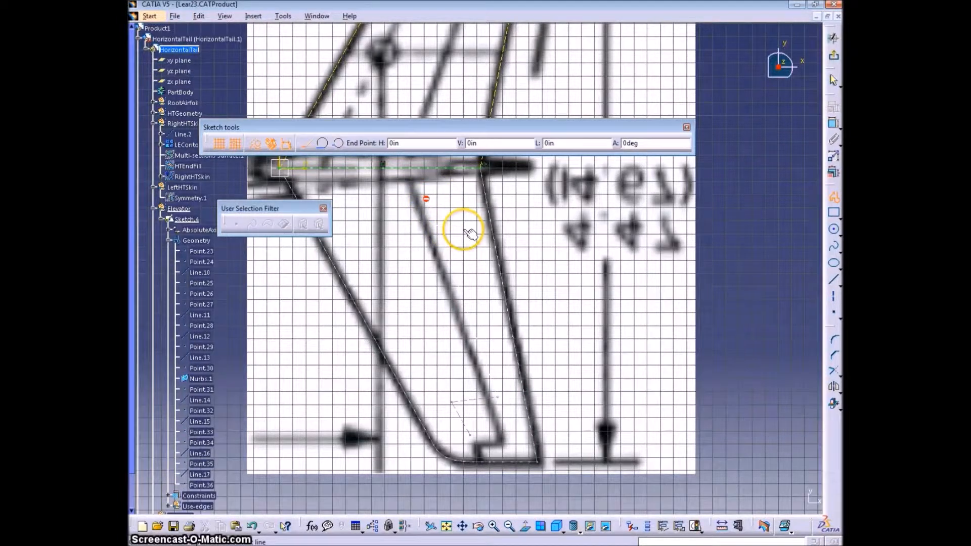
{"action": "double_click", "coordinate": [430, 200]}
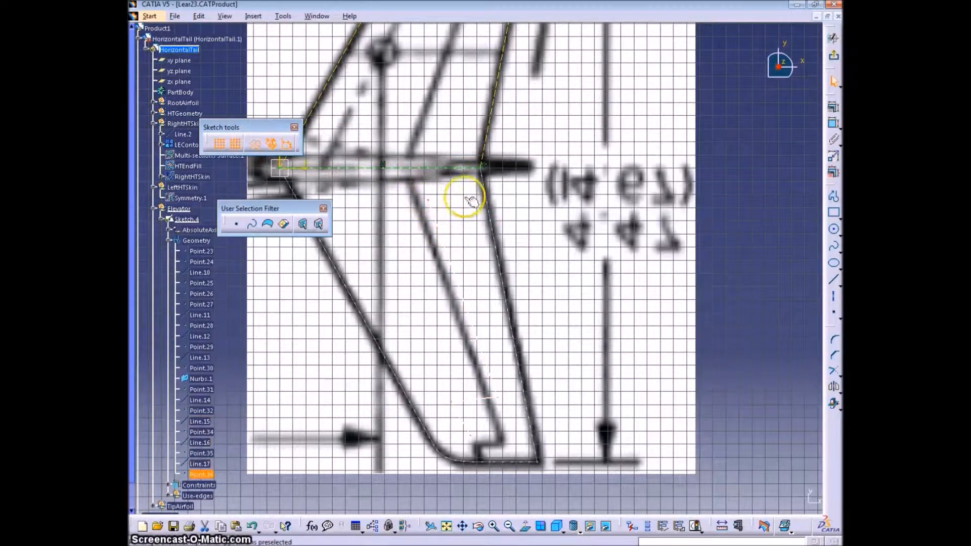
{"action": "right_click", "coordinate": [711, 203]}
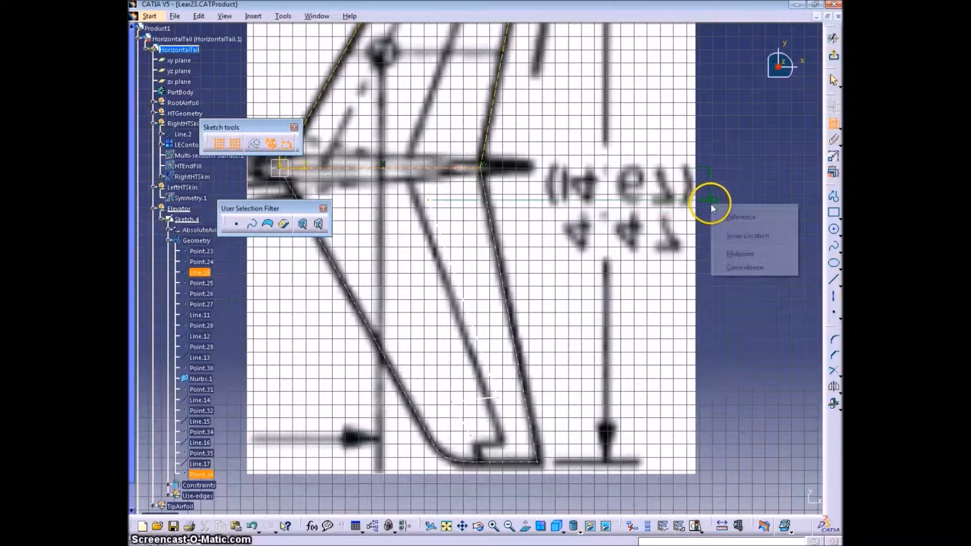
{"action": "left_click", "coordinate": [738, 262]}
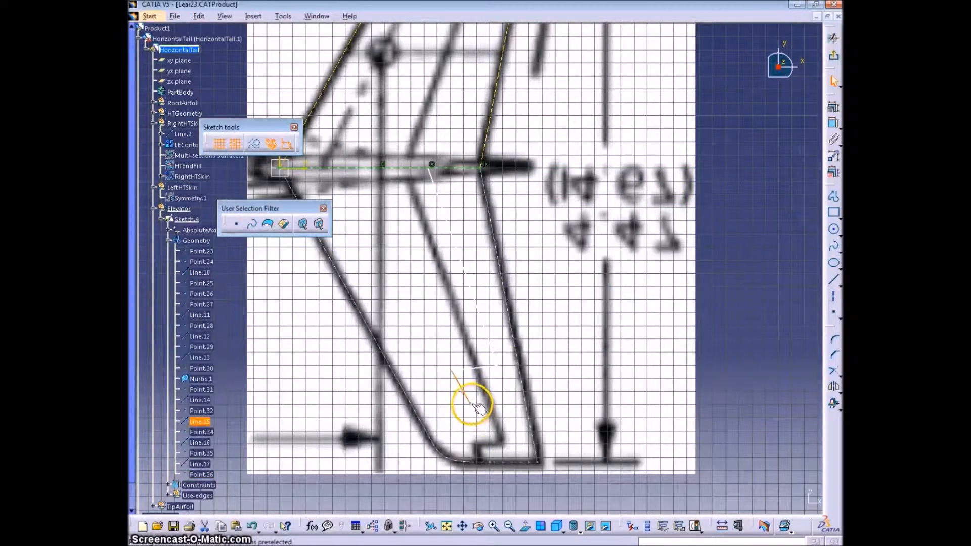
- Check the profile's free end against the mirrored tip curve and compare both halves of the tail outline
{"action": "mouse_move", "coordinate": [496, 431]}
{"action": "middle_mouse_down"}
{"action": "mouse_move", "coordinate": [514, 379]}
{"action": "mouse_move", "coordinate": [518, 303]}
{"action": "middle_mouse_up"}
{"action": "middle_click_drag", "start_coordinate": [543, 486], "coordinate": [527, 368]}
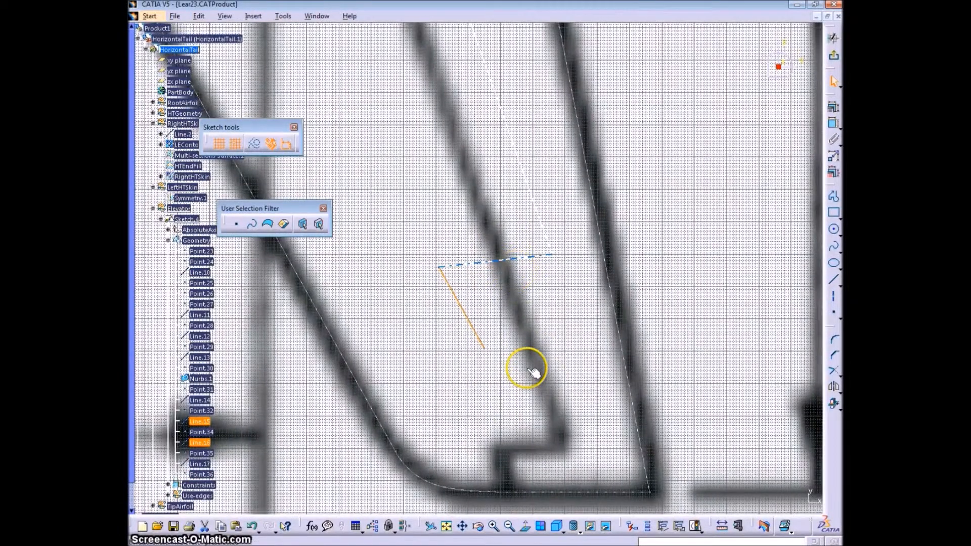
{"action": "middle_click_drag", "start_coordinate": [579, 442], "coordinate": [574, 342]}
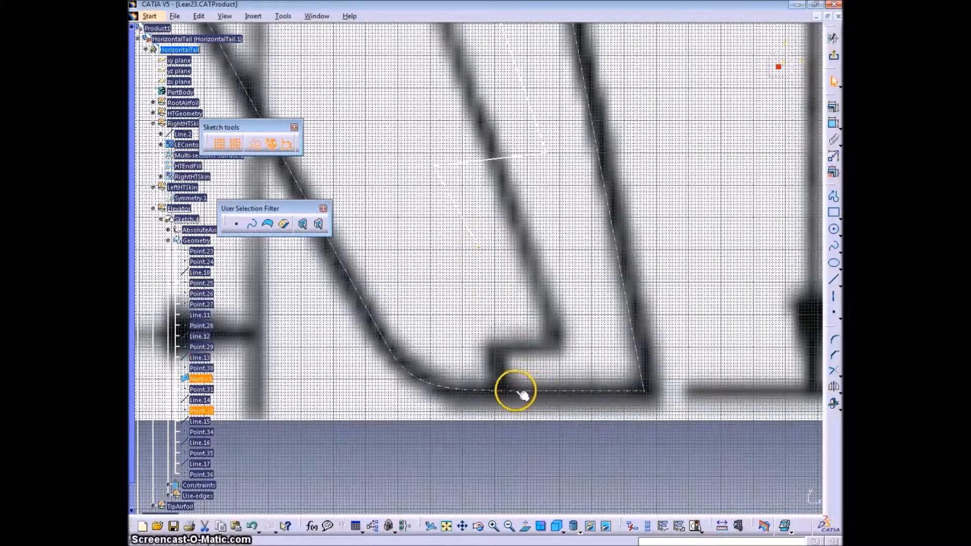
{"action": "middle_click_drag", "start_coordinate": [530, 139], "coordinate": [524, 230], "text": "ctrl"}
{"action": "middle_click_drag", "start_coordinate": [466, 140], "coordinate": [488, 415]}
{"action": "middle_click_drag", "start_coordinate": [480, 91], "coordinate": [425, 204]}
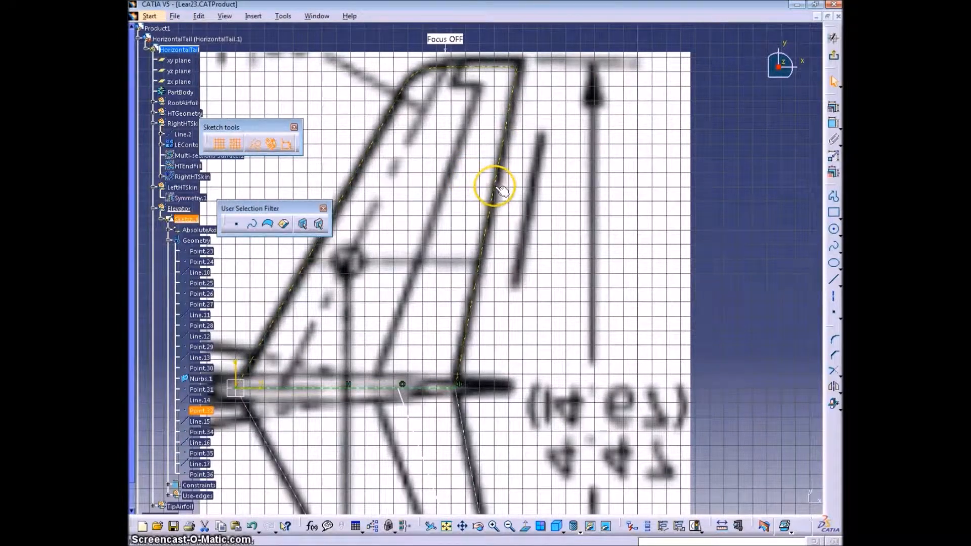
{"action": "middle_click_drag", "start_coordinate": [488, 196], "coordinate": [469, 86]}
{"action": "left_click", "coordinate": [719, 231]}
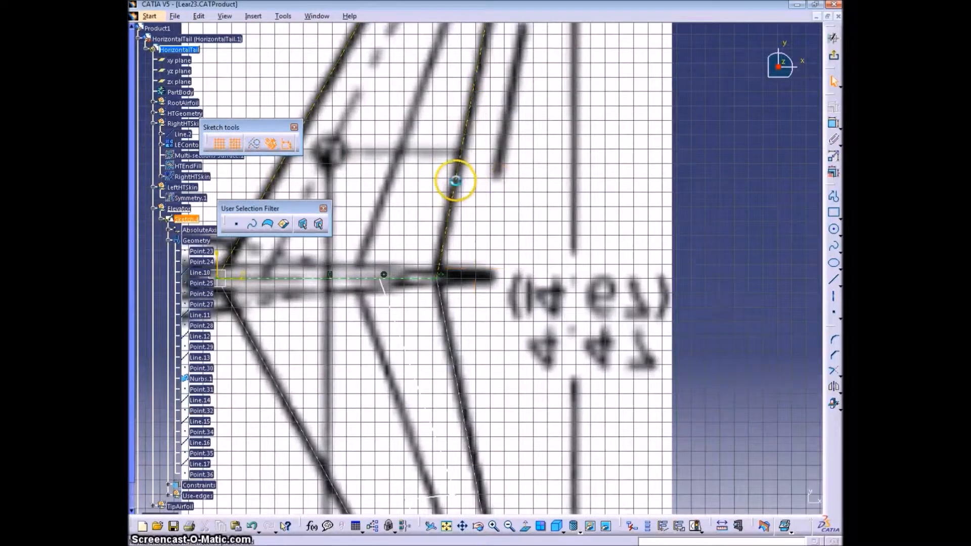
{"action": "middle_click_drag", "start_coordinate": [624, 261], "coordinate": [607, 219]}
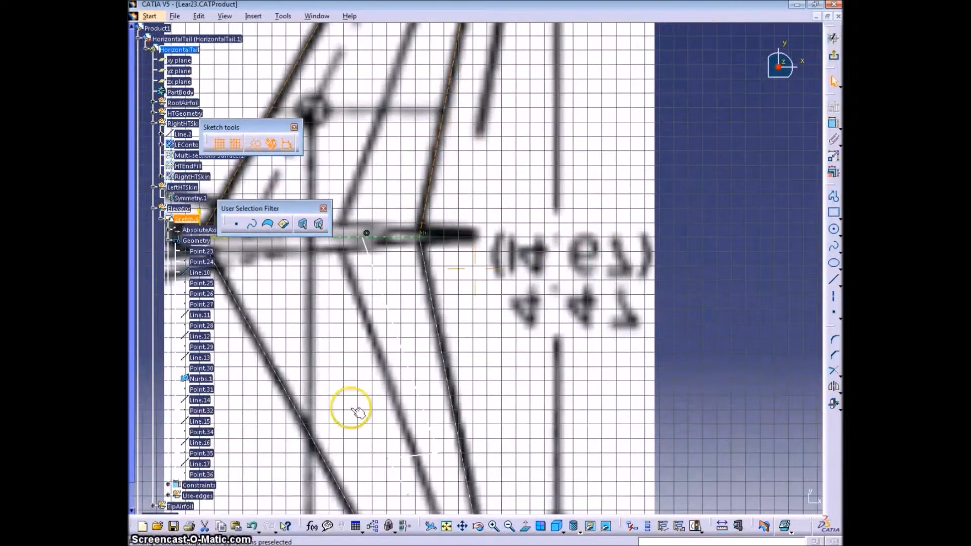
- Expand Use-edges in the sketch tree down to Mark.1 and compare it with the mirrored Nurbs.1 curve
{"action": "left_click", "coordinate": [169, 496]}
{"action": "scroll", "coordinate": [192, 475], "scroll_direction": "down", "scroll_amount": 3}
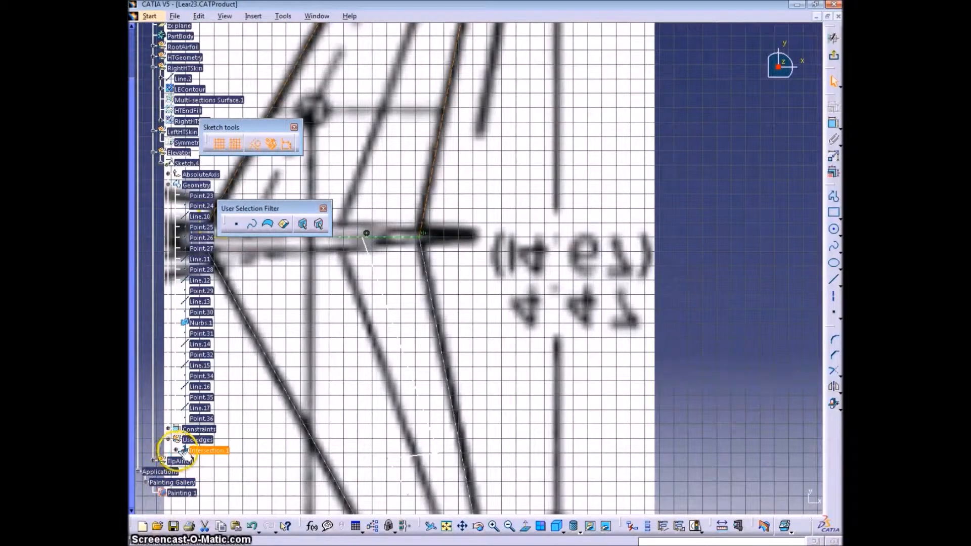
{"action": "left_click", "coordinate": [176, 451]}
{"action": "left_click", "coordinate": [215, 461]}
{"action": "mouse_move", "coordinate": [563, 303]}
{"action": "middle_mouse_down"}
{"action": "mouse_move", "coordinate": [654, 301]}
{"action": "mouse_move", "coordinate": [627, 351]}
{"action": "middle_mouse_up"}
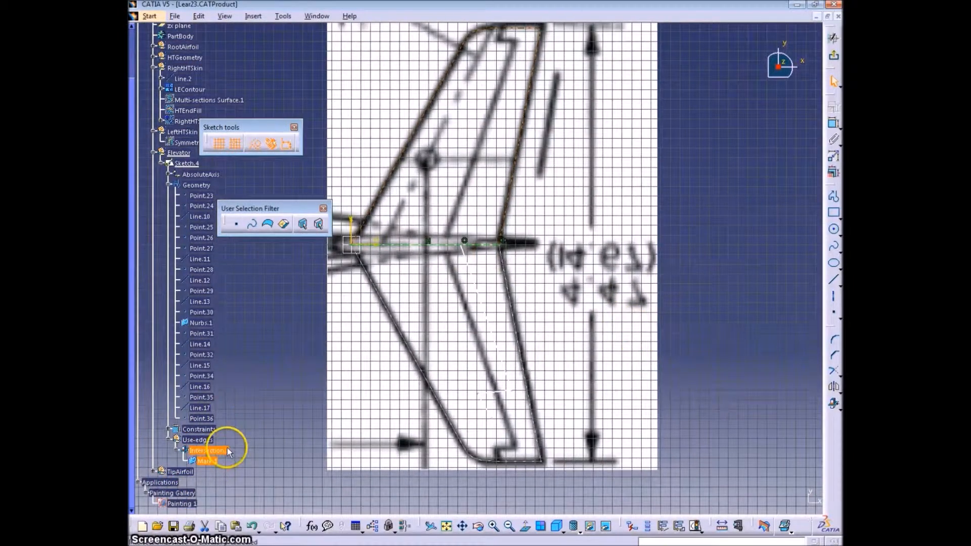
{"action": "left_click", "coordinate": [207, 324]}
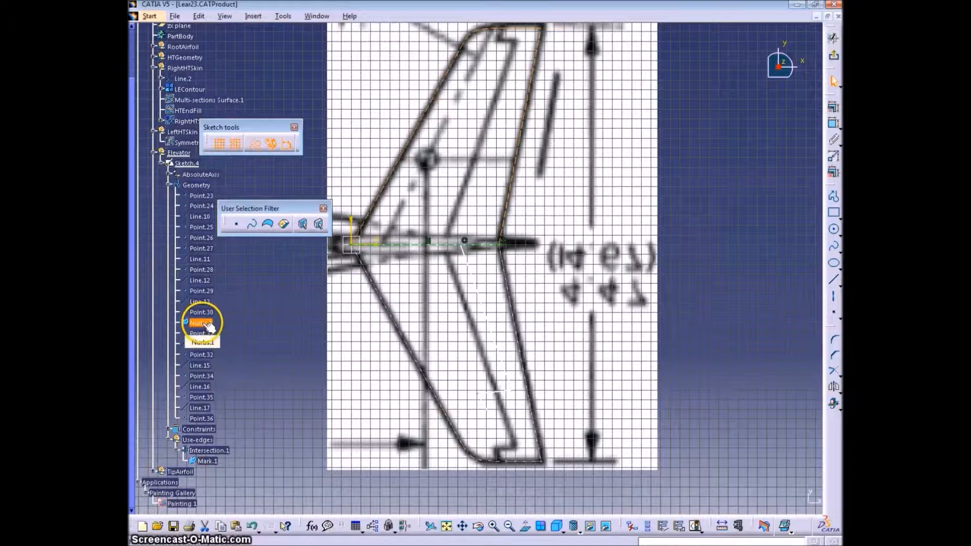
- Reposition the elevator profile's segments and vertices onto the half of the tail with the projected outline, near its tip
{"action": "middle_click_drag", "start_coordinate": [274, 375], "coordinate": [239, 493]}
{"action": "middle_click_drag", "start_coordinate": [423, 262], "coordinate": [415, 191]}
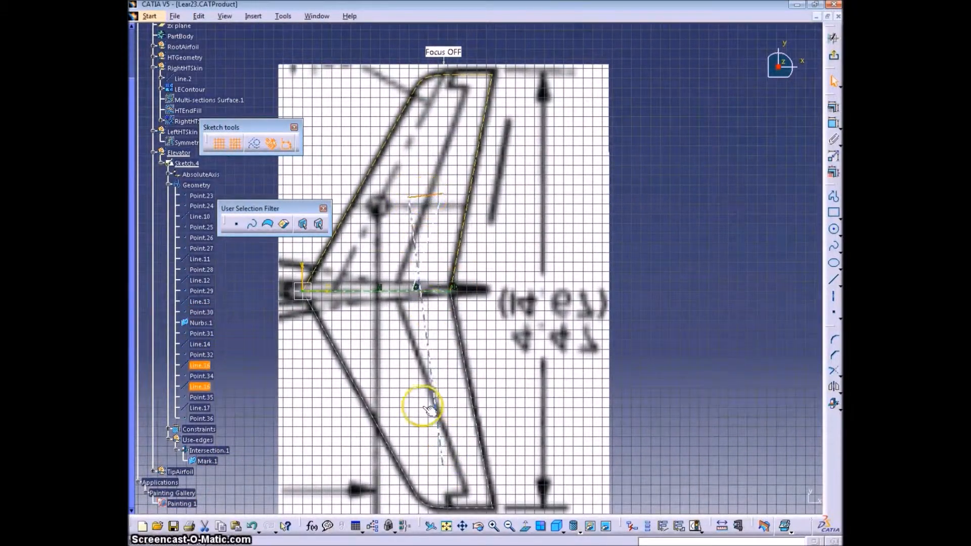
{"action": "left_click_drag", "start_coordinate": [459, 283], "coordinate": [516, 344]}
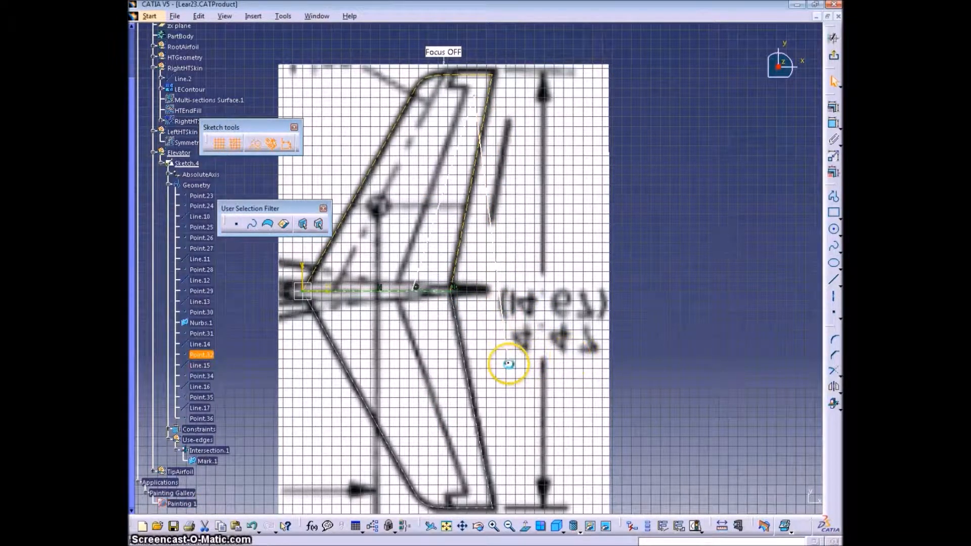
{"action": "left_click_drag", "start_coordinate": [439, 86], "coordinate": [456, 96]}
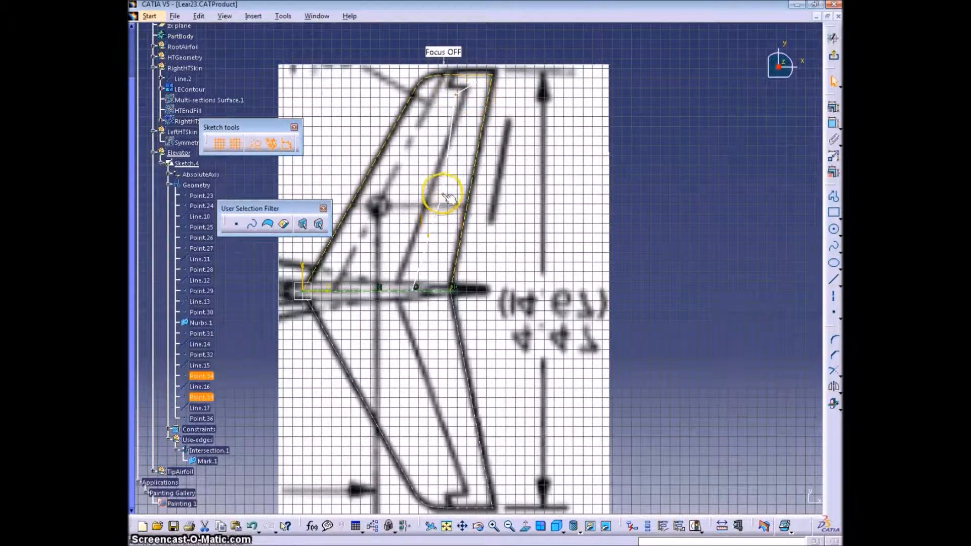
{"action": "left_click_drag", "start_coordinate": [447, 197], "coordinate": [401, 222]}
- Make the elevator profile's free end point coincident with the projected outline at the tail tip
{"action": "middle_click_drag", "start_coordinate": [419, 249], "coordinate": [401, 368]}
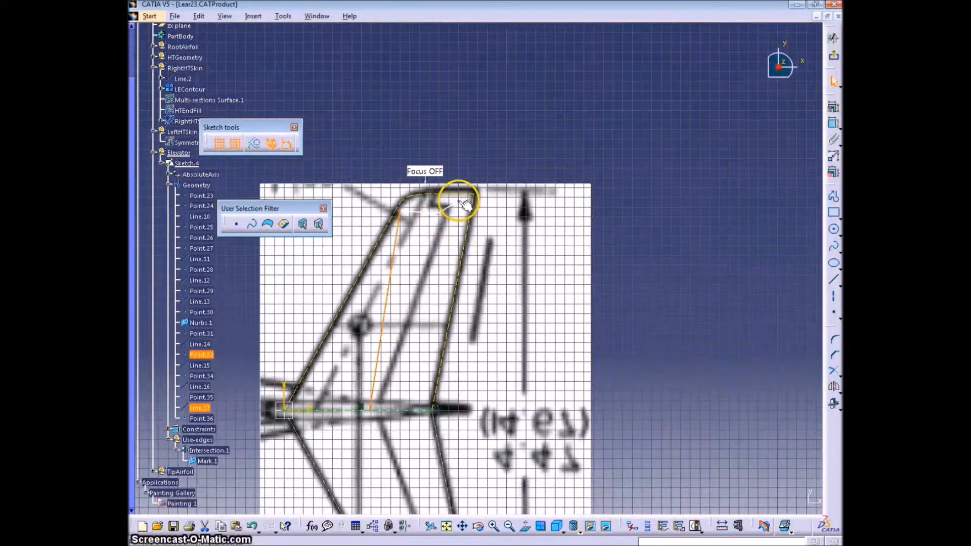
{"action": "left_click", "coordinate": [457, 199]}
{"action": "left_click", "coordinate": [830, 123]}
{"action": "right_click", "coordinate": [507, 160]}
{"action": "left_click", "coordinate": [526, 242]}
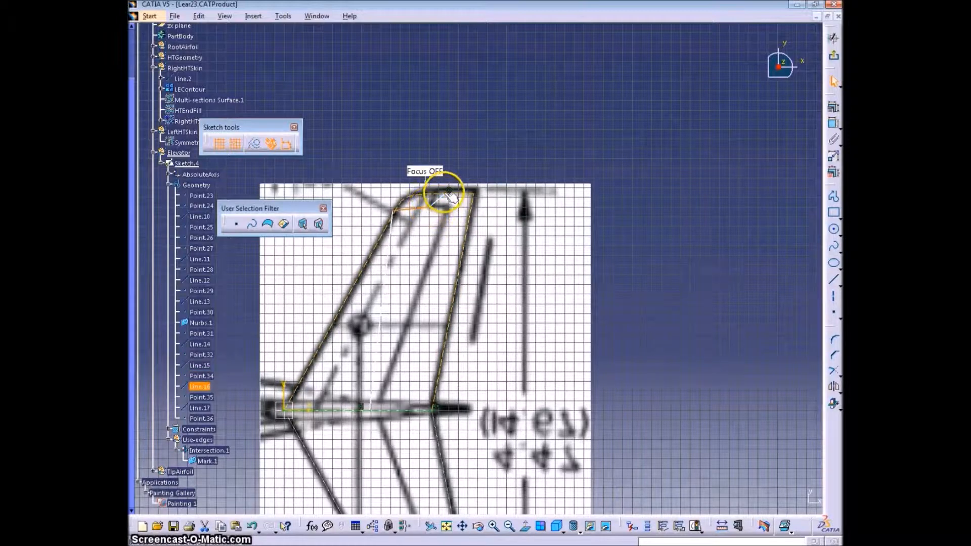
- Move the profile's vertices and root end onto the elevator hinge line and stepped tip cutout in the reference drawing
{"action": "left_click_drag", "start_coordinate": [394, 216], "coordinate": [449, 207]}
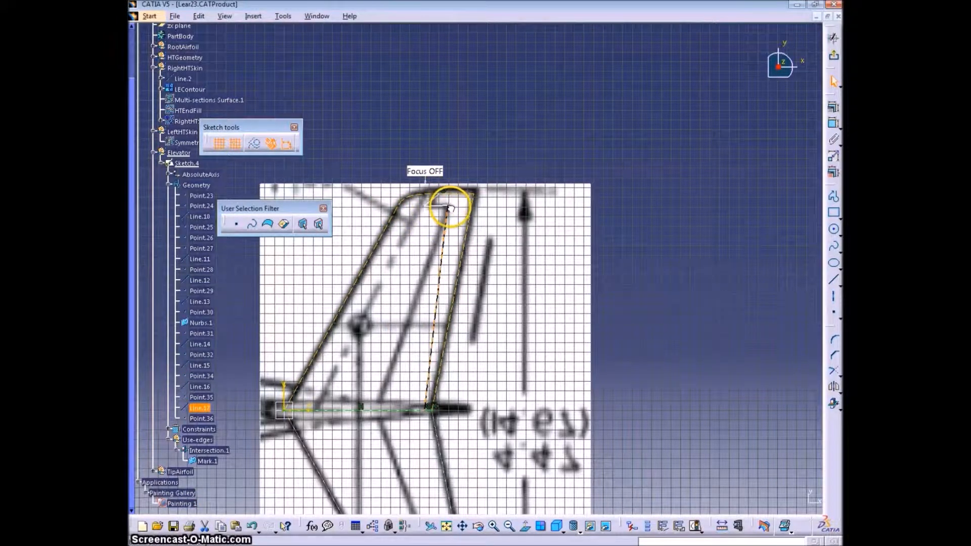
{"action": "left_click", "coordinate": [542, 405]}
{"action": "left_click_drag", "start_coordinate": [428, 406], "coordinate": [376, 412]}
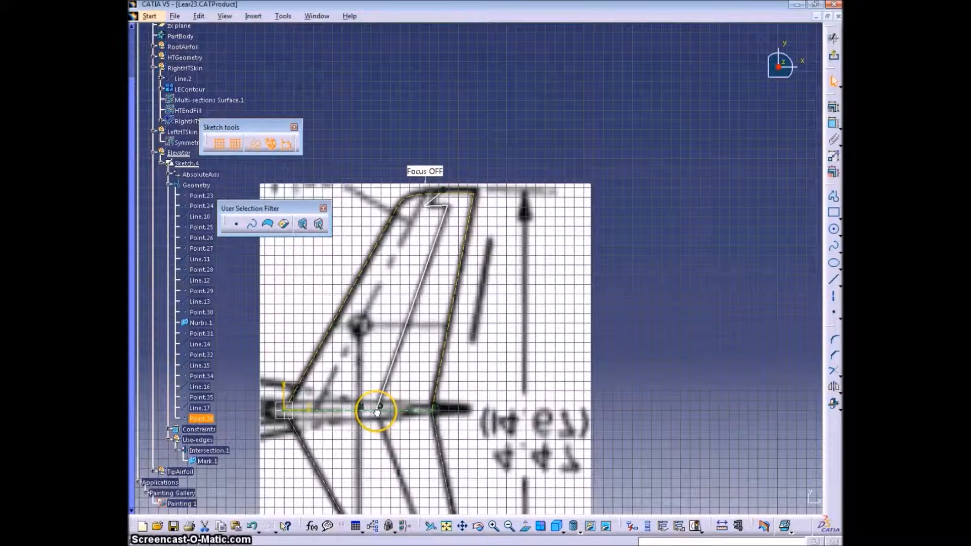
- Constrain the short horizontal segment of the elevator's tip cutout parallel to the sketch's horizontal axis
{"action": "left_click", "coordinate": [436, 207]}
{"action": "left_click", "coordinate": [411, 410], "text": "ctrl"}
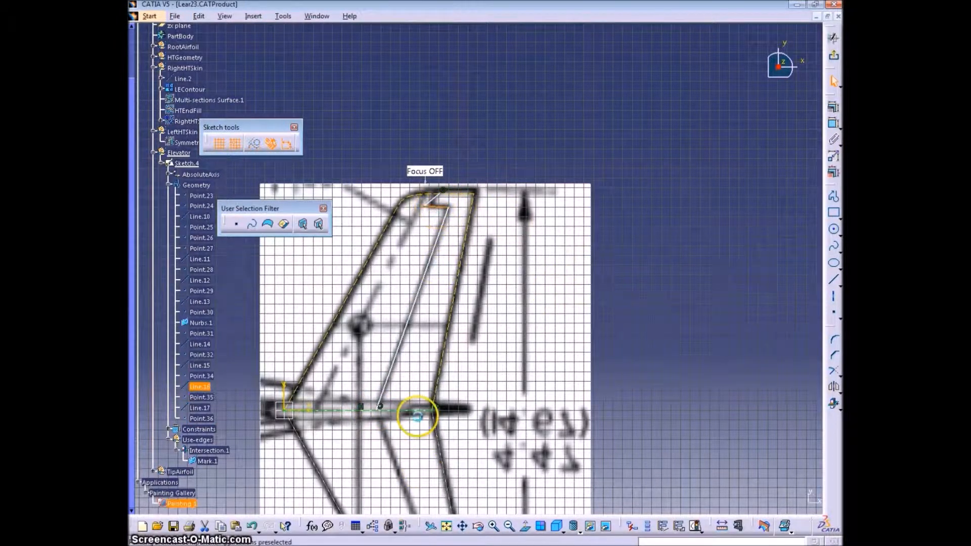
{"action": "left_click", "coordinate": [833, 123]}
{"action": "right_click", "coordinate": [521, 246]}
{"action": "left_click", "coordinate": [543, 347]}
{"action": "left_click", "coordinate": [496, 291]}
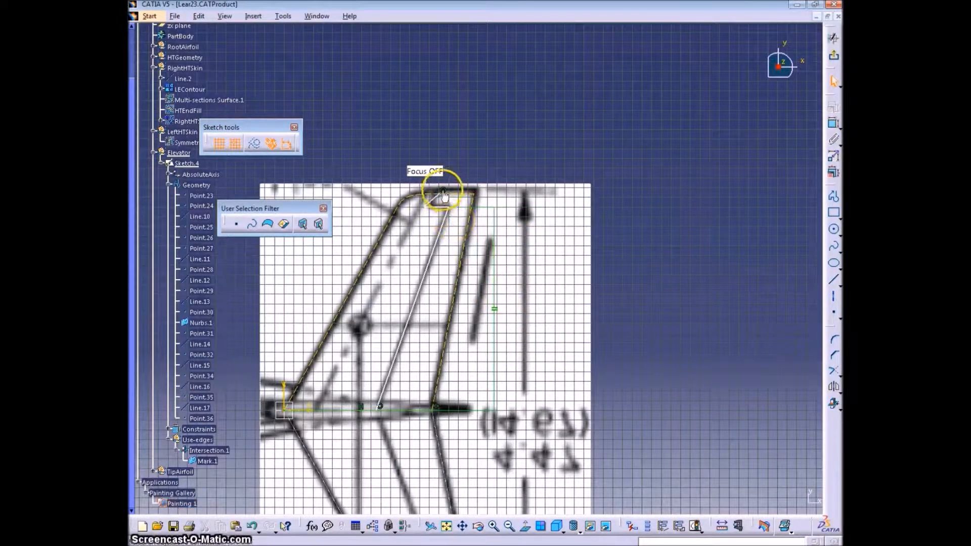
- Constrain the slanted tip cutout segment parallel to the hinge line, and move the cutout vertices back onto the reference drawing
{"action": "left_click", "coordinate": [833, 124]}
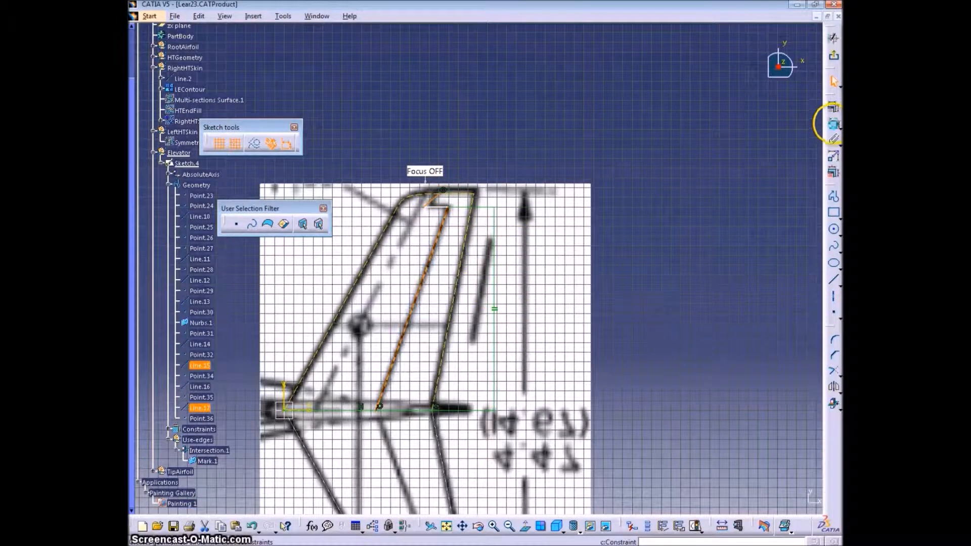
{"action": "right_click", "coordinate": [529, 246]}
{"action": "left_click", "coordinate": [566, 350]}
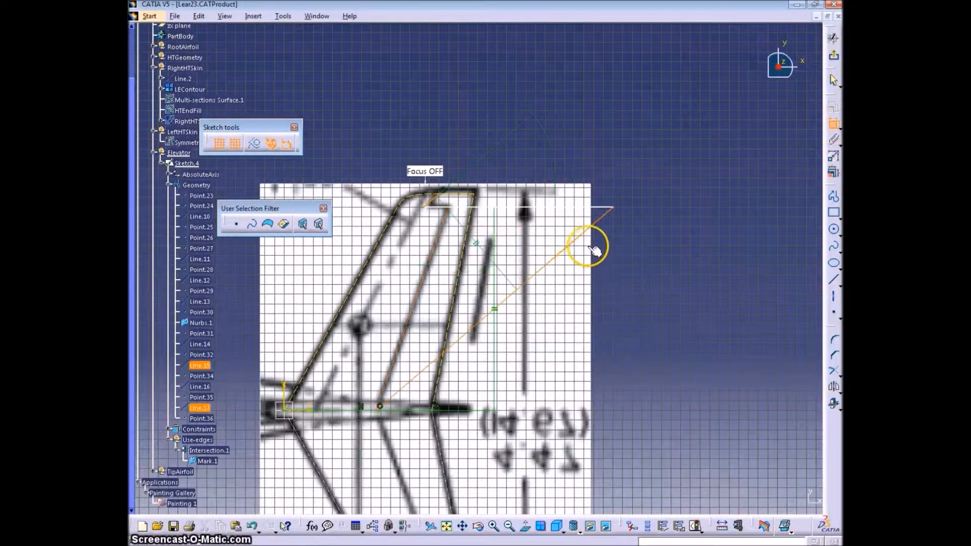
{"action": "left_click", "coordinate": [566, 190]}
{"action": "left_click_drag", "start_coordinate": [615, 206], "coordinate": [432, 199]}
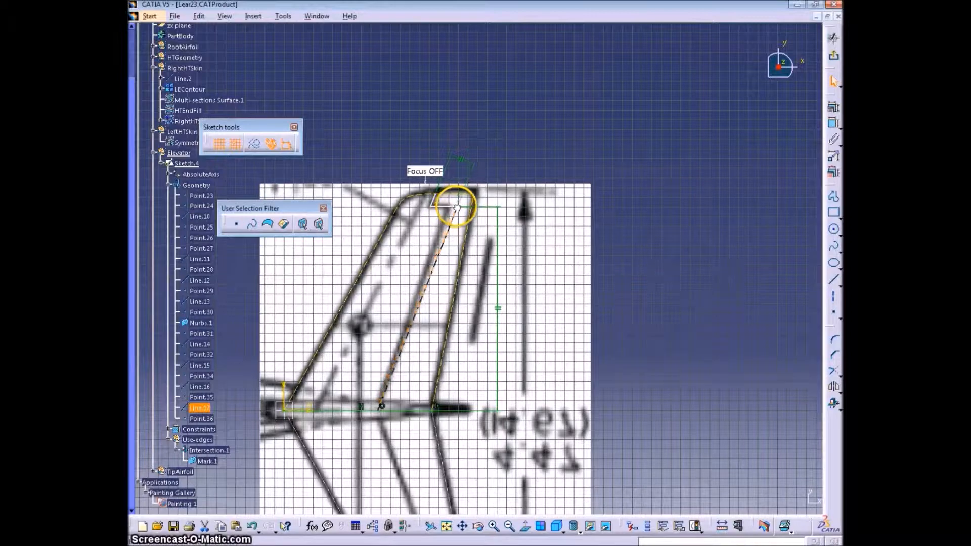
{"action": "left_click", "coordinate": [577, 247]}
{"action": "left_click_drag", "start_coordinate": [457, 207], "coordinate": [449, 207]}
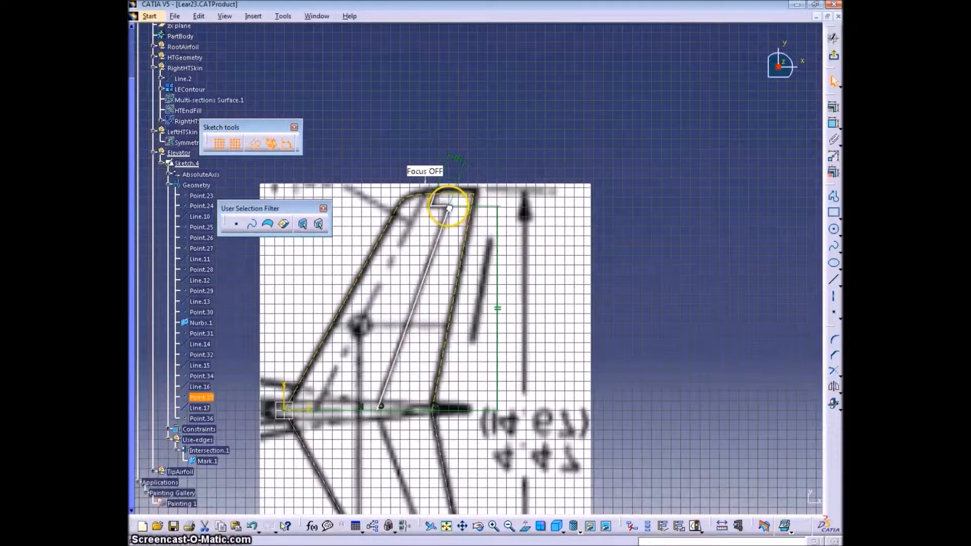
{"action": "left_click", "coordinate": [689, 308]}
- Mirror the three elevator profile lines about the sketch's horizontal axis onto the other half of the tail
{"action": "middle_click_drag", "start_coordinate": [660, 312], "coordinate": [661, 210]}
{"action": "left_click", "coordinate": [441, 111]}
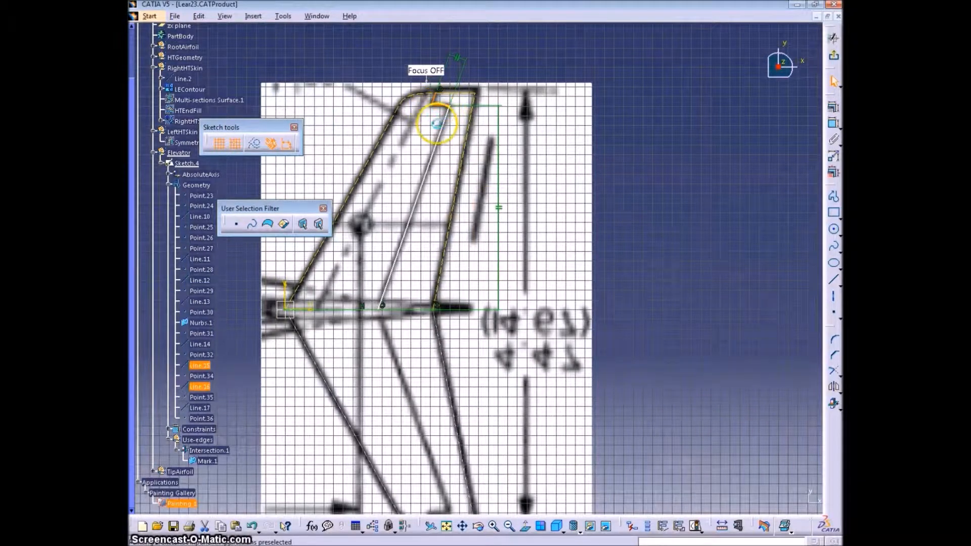
{"action": "left_click", "coordinate": [442, 126], "text": "ctrl"}
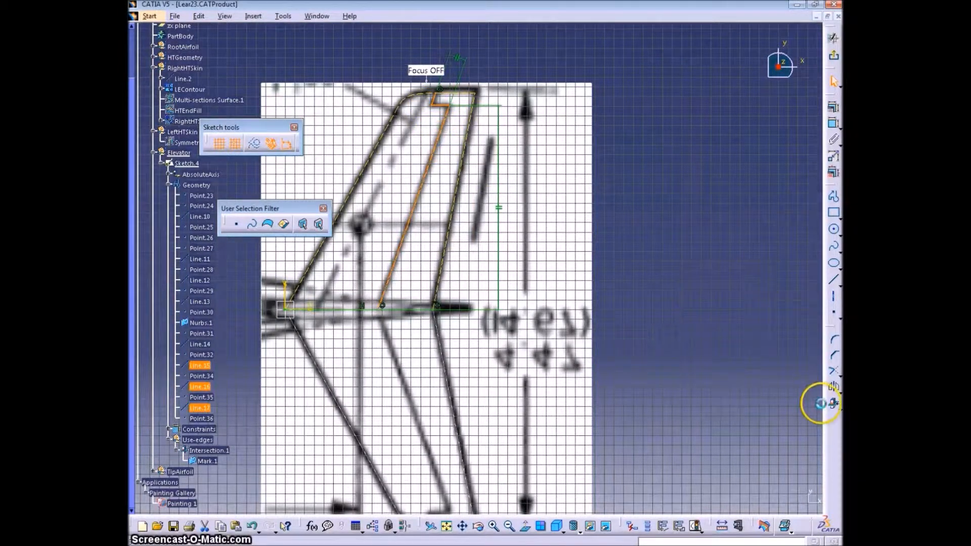
{"action": "left_click", "coordinate": [327, 310]}
{"action": "middle_click_drag", "start_coordinate": [611, 346], "coordinate": [591, 225]}
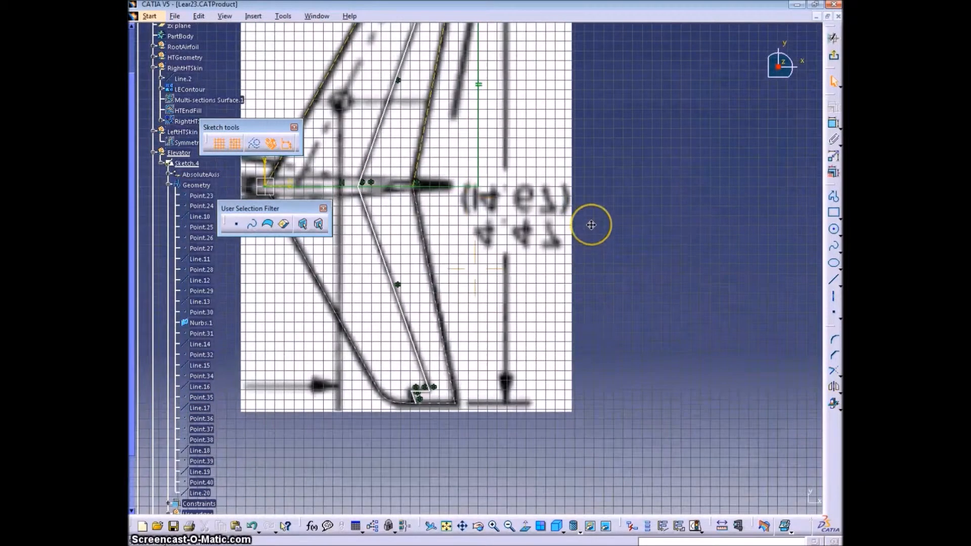
- Fine-tune the elevator profile's tip and root vertices against the reference drawing and exit the sketch
{"action": "left_click_drag", "start_coordinate": [419, 391], "coordinate": [418, 386]}
{"action": "left_click_drag", "start_coordinate": [387, 186], "coordinate": [361, 182]}
{"action": "middle_click_drag", "start_coordinate": [477, 157], "coordinate": [469, 257]}
{"action": "left_click_drag", "start_coordinate": [409, 87], "coordinate": [422, 84]}
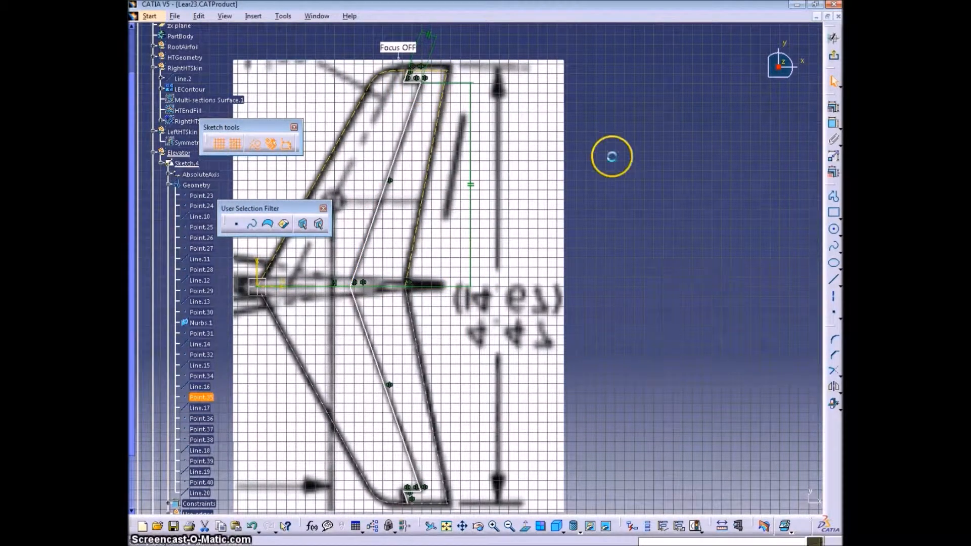
{"action": "left_click", "coordinate": [833, 38]}
- Set up a surface extrusion of Sketch.4 along the Z component with both limits at 15 in
{"action": "middle_click_drag", "start_coordinate": [602, 199], "coordinate": [429, 287], "text": "ctrl"}
{"action": "left_click", "coordinate": [160, 163]}
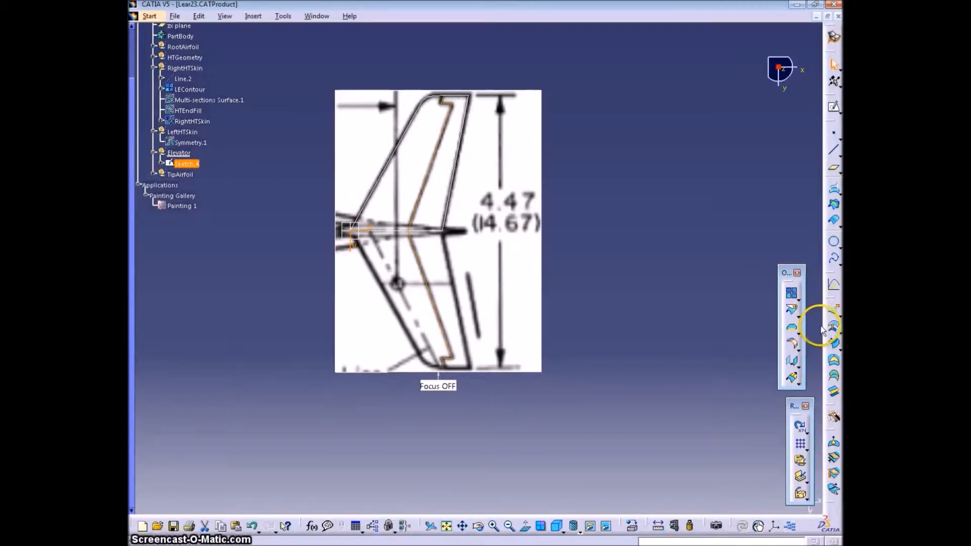
{"action": "left_click", "coordinate": [834, 312]}
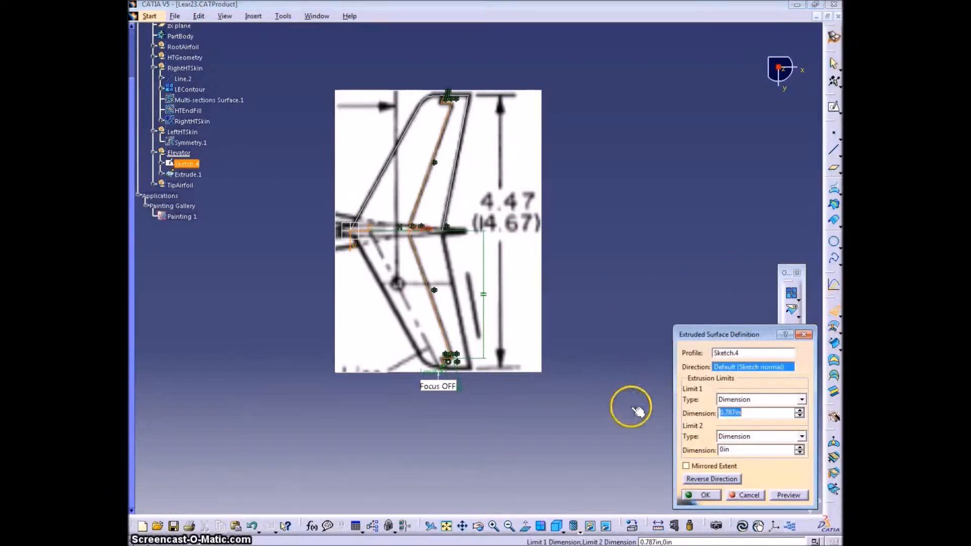
{"action": "right_click", "coordinate": [764, 373]}
{"action": "left_click", "coordinate": [779, 448]}
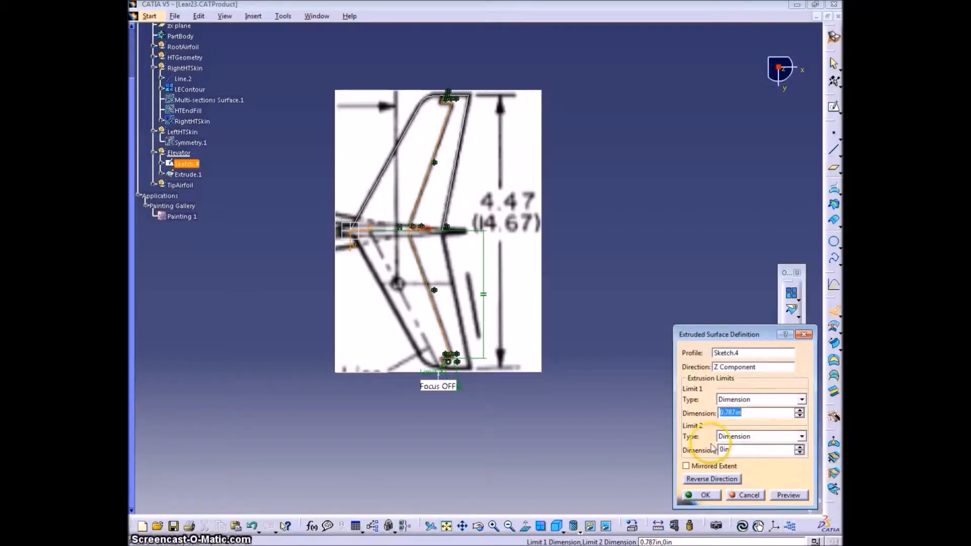
{"action": "left_click", "coordinate": [740, 450]}
{"action": "type", "text": "15"}
- Show the hidden Symmetry.1 and RightHTSkin tail surfaces
{"action": "mouse_move", "coordinate": [602, 420]}
{"action": "middle_mouse_down"}
{"action": "mouse_move", "coordinate": [538, 427]}
{"action": "mouse_move", "coordinate": [405, 219]}
{"action": "mouse_move", "coordinate": [491, 271]}
{"action": "middle_mouse_up"}
{"action": "right_click", "coordinate": [196, 144]}
{"action": "left_click", "coordinate": [223, 177]}
{"action": "middle_click_drag", "start_coordinate": [289, 167], "coordinate": [388, 189]}
{"action": "right_click", "coordinate": [201, 120]}
{"action": "left_click", "coordinate": [223, 157]}
{"action": "mouse_move", "coordinate": [578, 354]}
{"action": "middle_mouse_down"}
{"action": "mouse_move", "coordinate": [385, 277]}
{"action": "mouse_move", "coordinate": [577, 392]}
{"action": "mouse_move", "coordinate": [556, 346]}
{"action": "middle_mouse_up"}
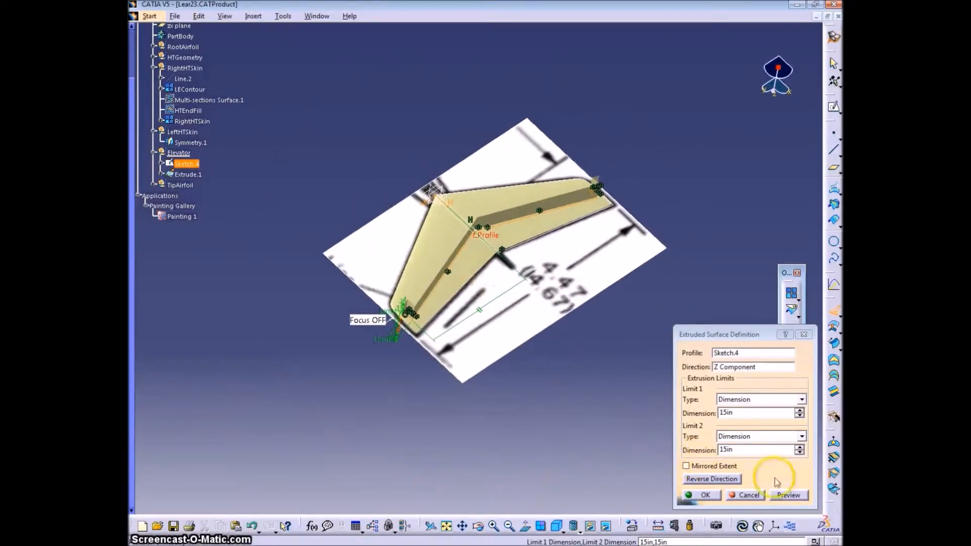
- Turn on mirrored extent for the Sketch.4 extrusion, preview it and create the surface
{"action": "left_click", "coordinate": [686, 466]}
{"action": "left_click", "coordinate": [787, 496]}
{"action": "left_click", "coordinate": [704, 497]}
{"action": "middle_click_drag", "start_coordinate": [551, 423], "coordinate": [516, 372]}
- Rename the Extrude.1 surface as Knife in its feature properties
{"action": "left_click", "coordinate": [188, 175]}
{"action": "right_click", "coordinate": [188, 175]}
{"action": "left_click", "coordinate": [230, 223]}
{"action": "left_click", "coordinate": [645, 214]}
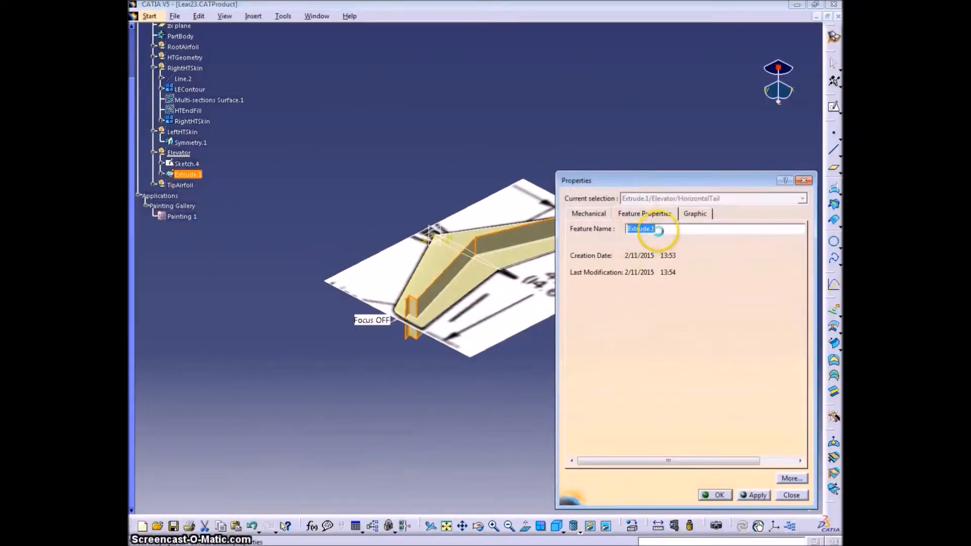
{"action": "left_click", "coordinate": [754, 495]}
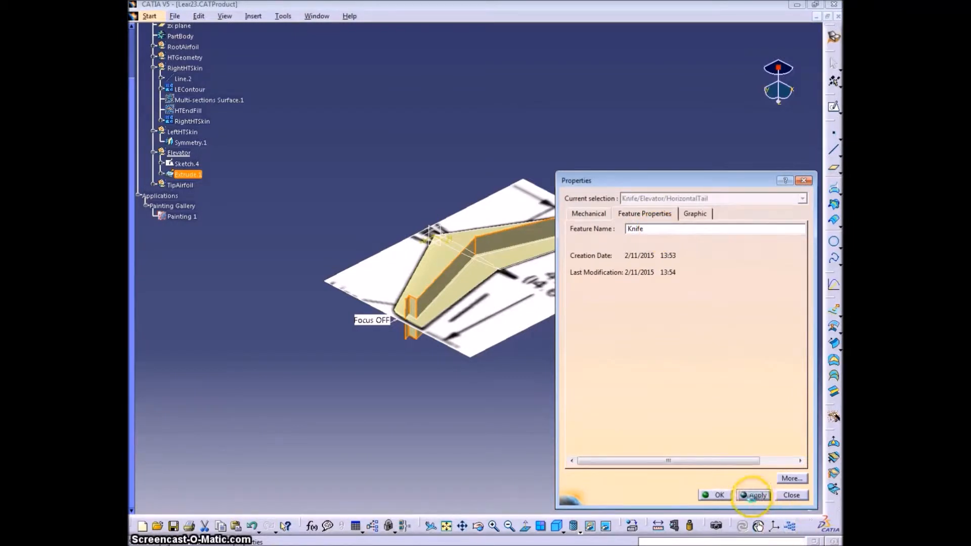
{"action": "left_click", "coordinate": [719, 495]}
{"action": "middle_click_drag", "start_coordinate": [460, 373], "coordinate": [522, 414]}
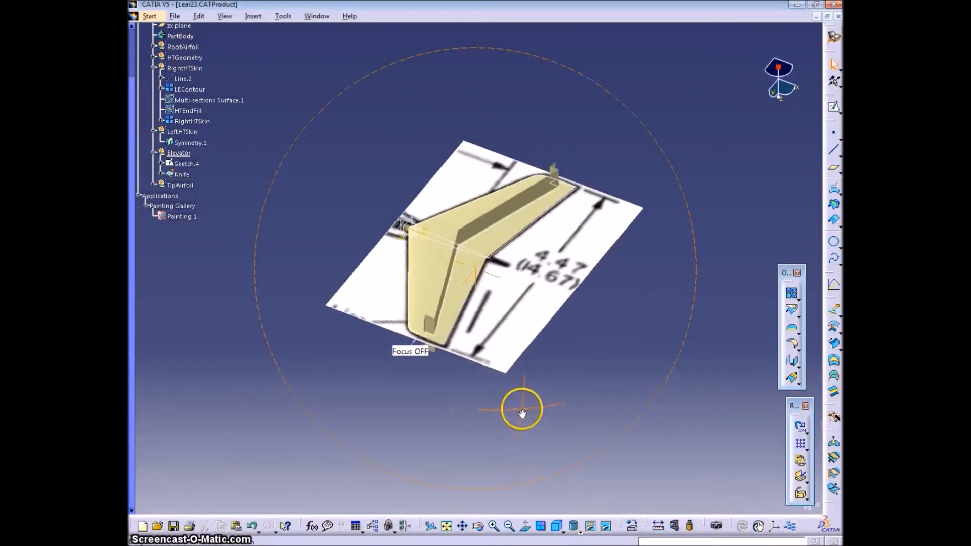
{"action": "left_click", "coordinate": [792, 295]}
{"action": "left_click", "coordinate": [710, 350]}
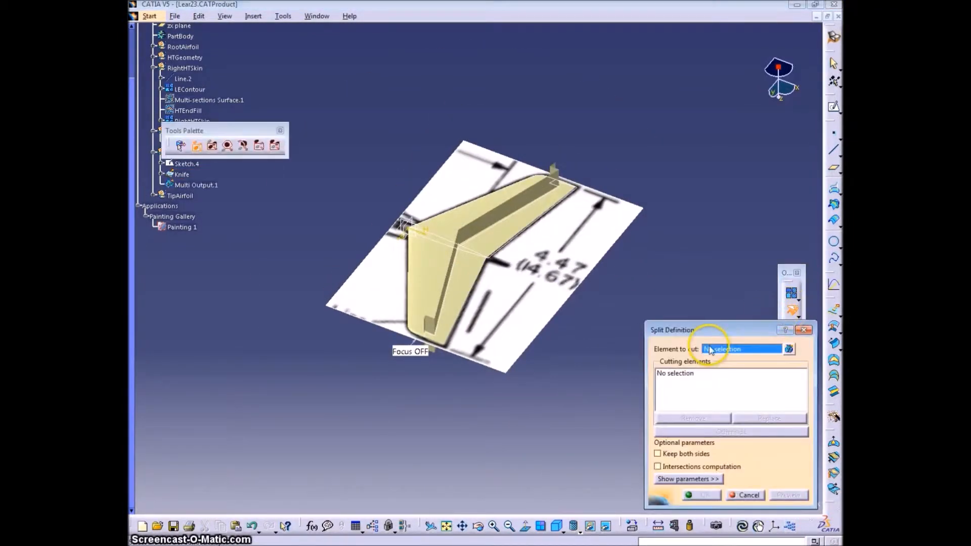
{"action": "left_click", "coordinate": [433, 253]}
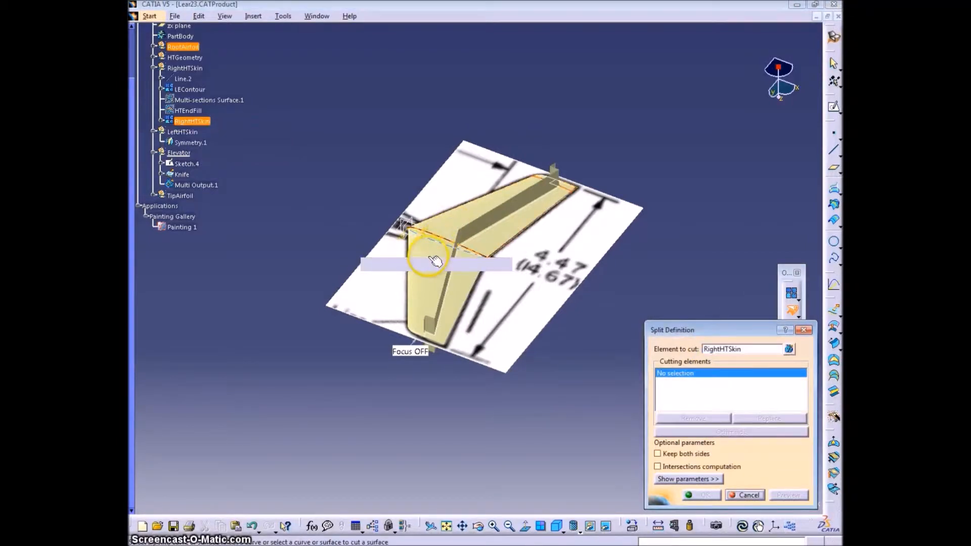
{"action": "left_click", "coordinate": [770, 349]}
{"action": "left_click", "coordinate": [789, 349]}
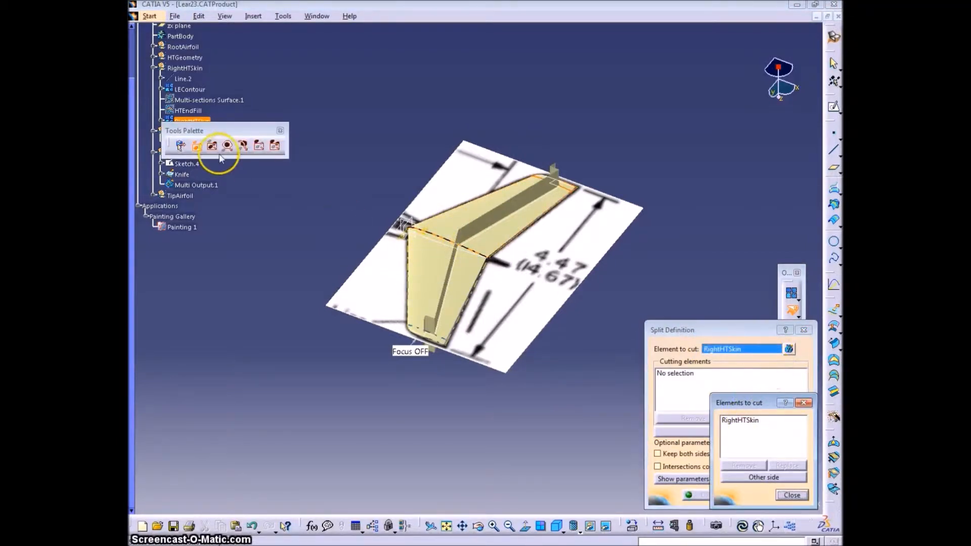
{"action": "left_click_drag", "start_coordinate": [217, 131], "coordinate": [314, 93]}
{"action": "left_click", "coordinate": [191, 143]}
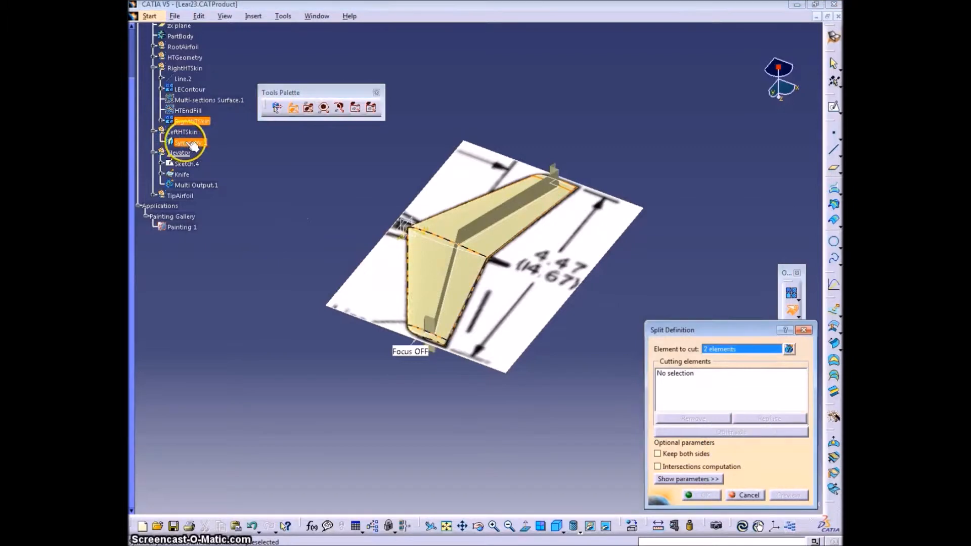
{"action": "left_click", "coordinate": [486, 225]}
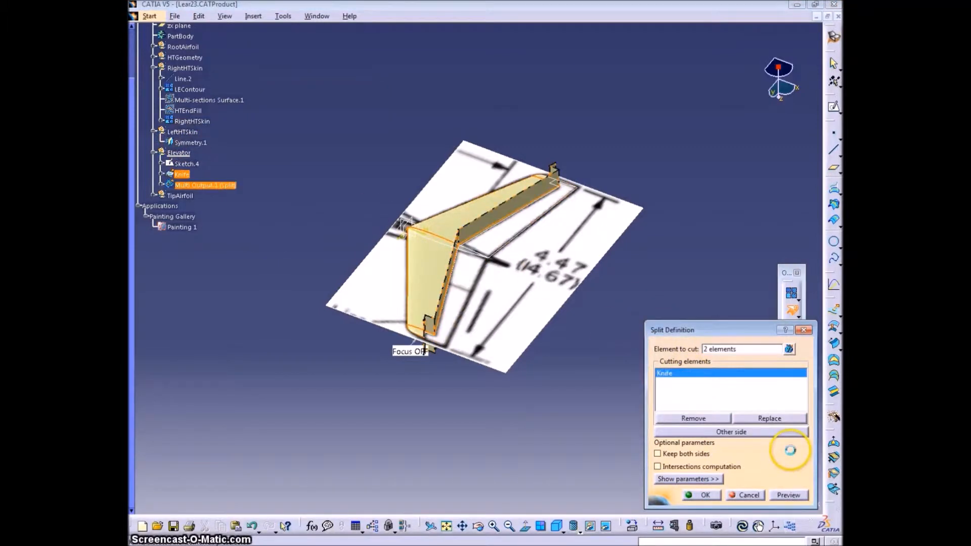
{"action": "left_click", "coordinate": [657, 454]}
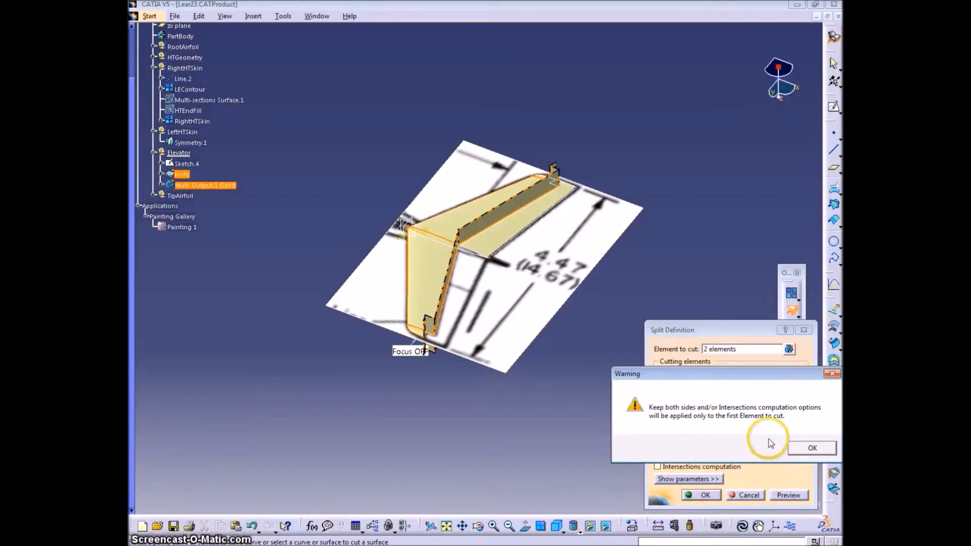
{"action": "left_click", "coordinate": [806, 446]}
{"action": "left_click", "coordinate": [748, 495]}
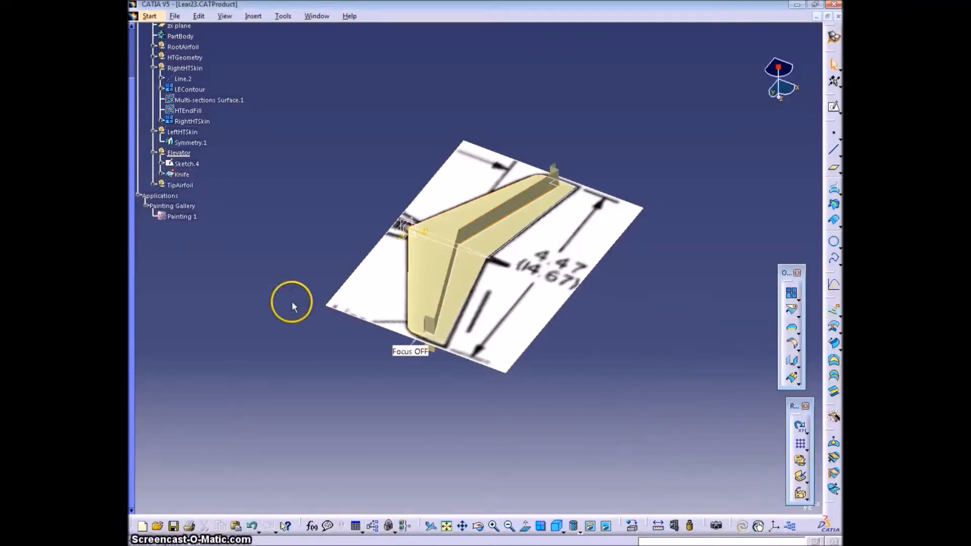
- Insert a geometrical set named FullHTSkin under HorizontalTail
{"action": "left_click", "coordinate": [154, 68]}
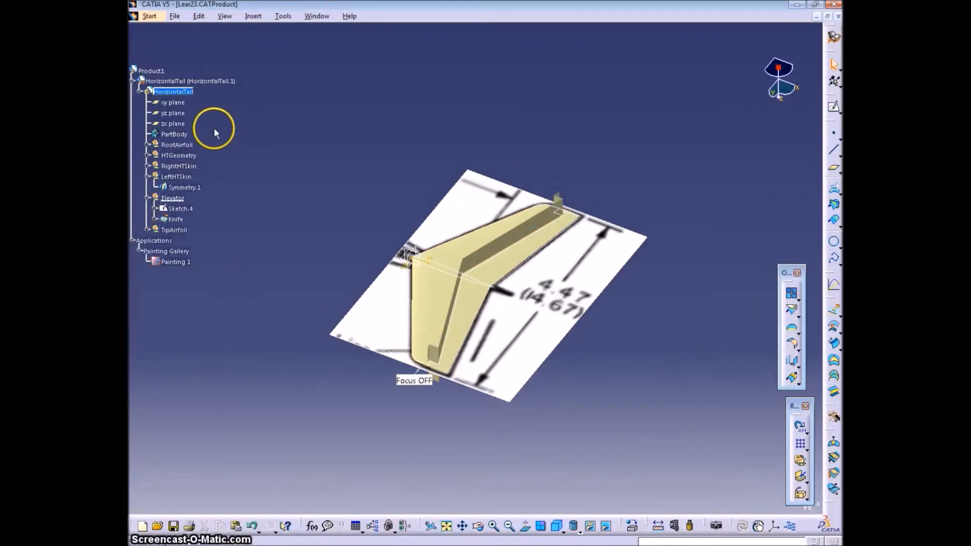
{"action": "left_click", "coordinate": [253, 16]}
{"action": "left_click", "coordinate": [298, 70]}
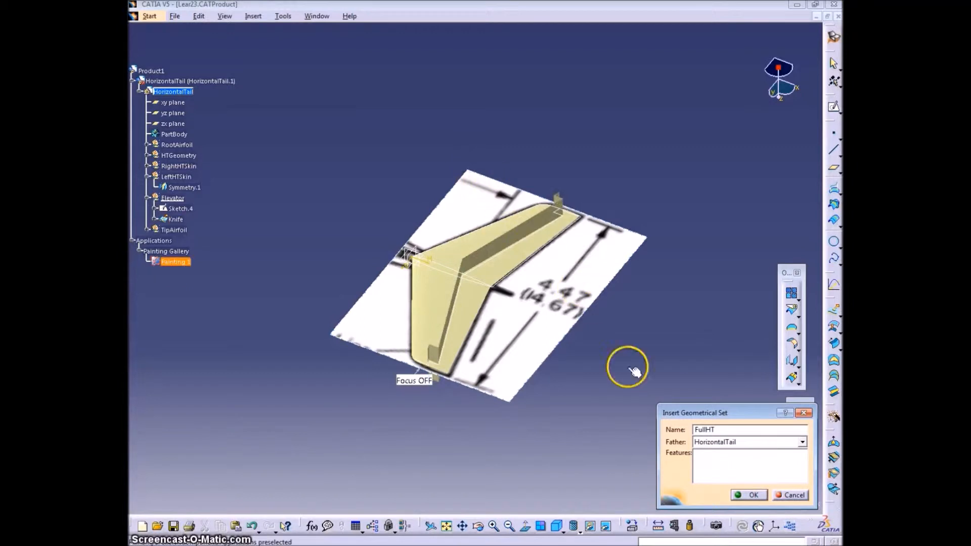
{"action": "left_click", "coordinate": [753, 494]}
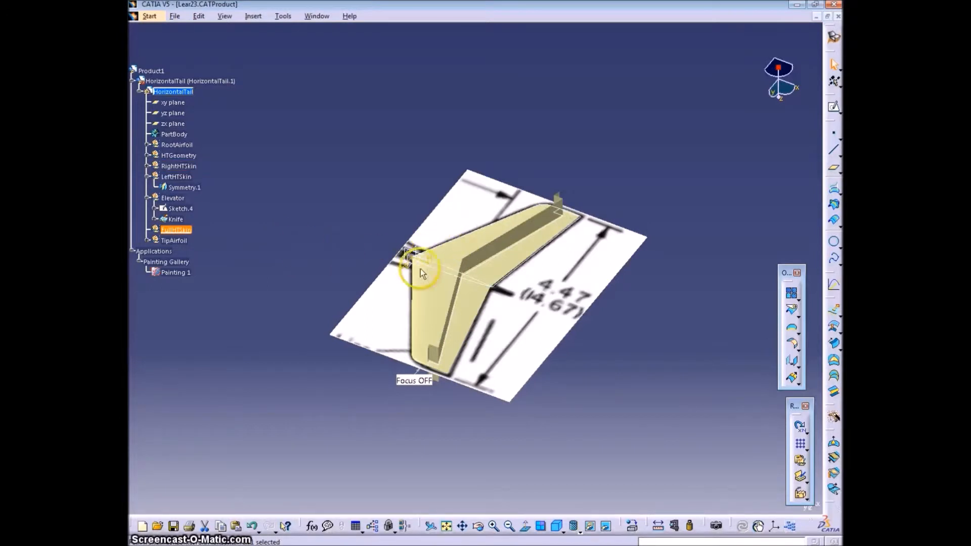
- Join RightHTSkin and Symmetry.1 into one full tail skin, previewing the join before creating it
{"action": "left_click", "coordinate": [423, 297]}
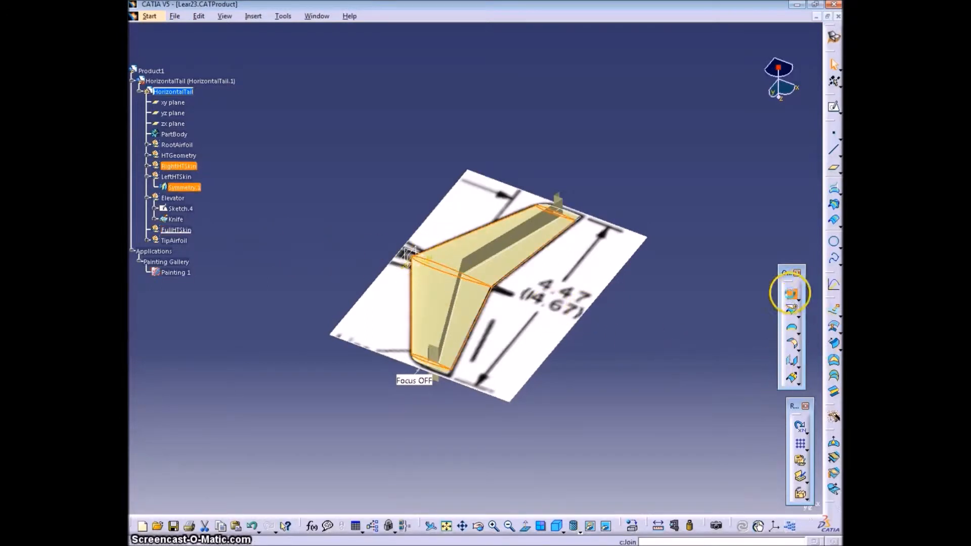
{"action": "left_click", "coordinate": [791, 294]}
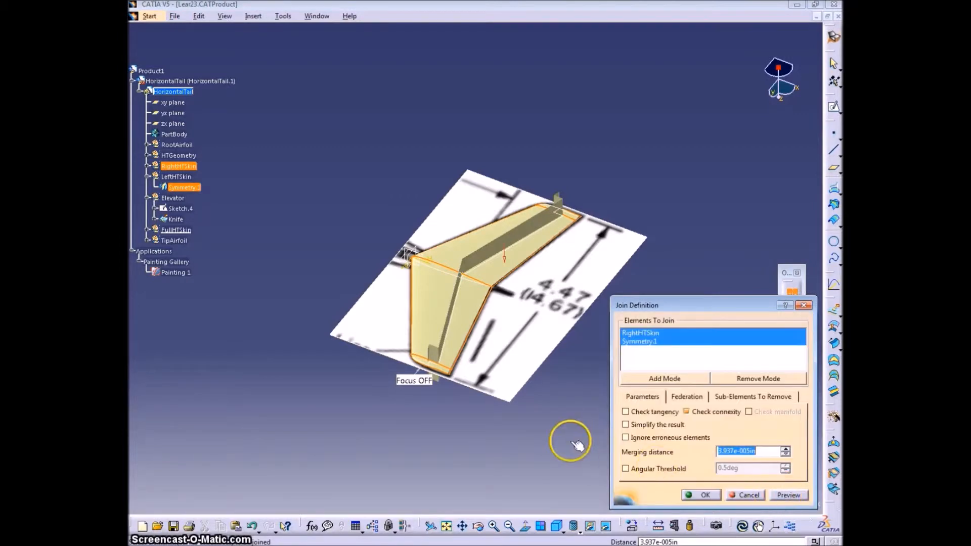
{"action": "middle_click_drag", "start_coordinate": [571, 442], "coordinate": [580, 404]}
{"action": "left_click", "coordinate": [627, 425]}
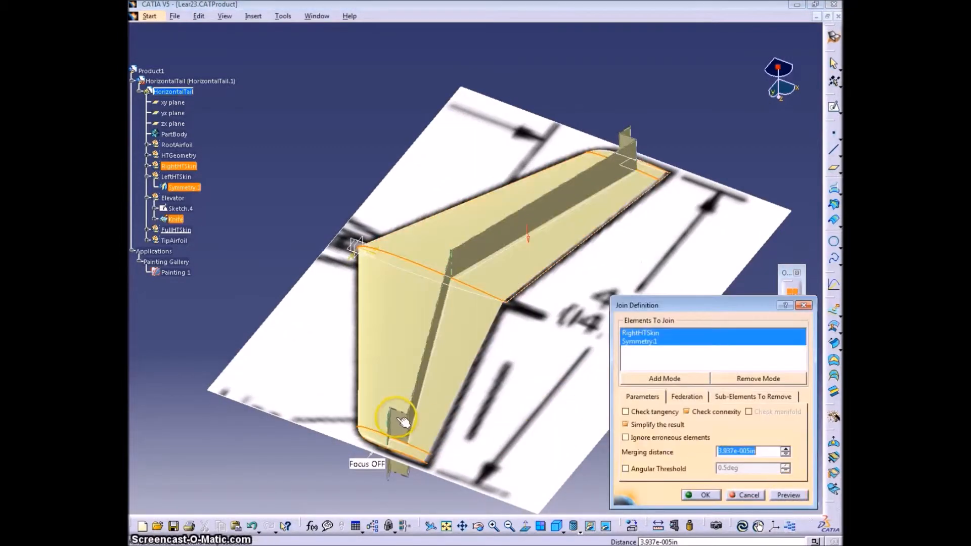
{"action": "left_click", "coordinate": [627, 425]}
{"action": "left_click", "coordinate": [789, 494]}
{"action": "left_click", "coordinate": [704, 495]}
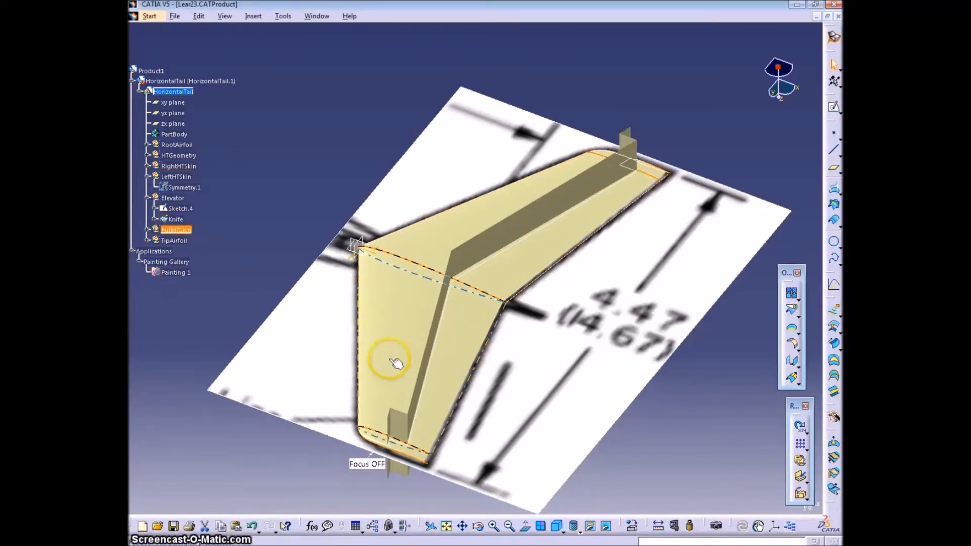
- Make Elevator the work object and split Join.4 with Knife as the cutting element, previewing the cut and keeping both sides
{"action": "right_click", "coordinate": [173, 198]}
{"action": "left_click", "coordinate": [241, 253]}
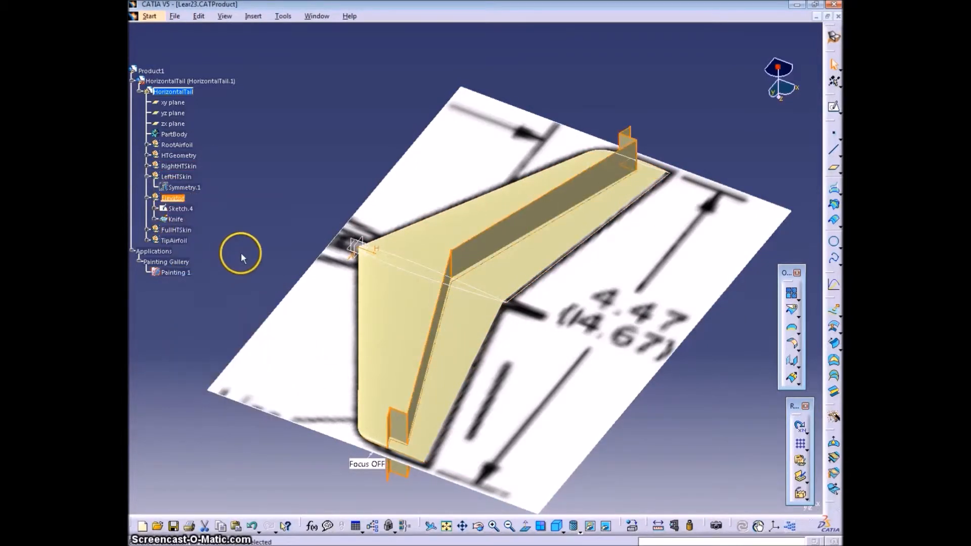
{"action": "left_click", "coordinate": [792, 309]}
{"action": "left_click", "coordinate": [148, 240]}
{"action": "left_click", "coordinate": [177, 251]}
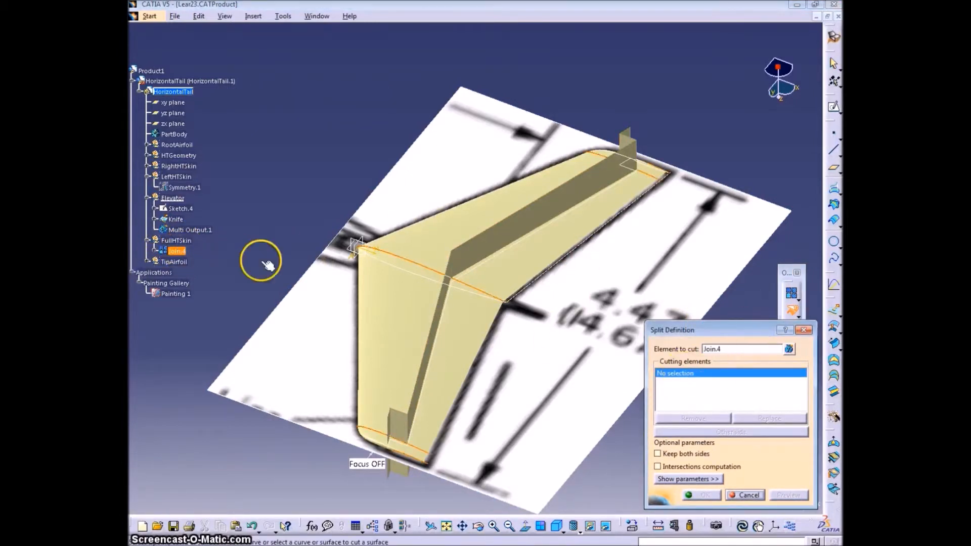
{"action": "left_click", "coordinate": [176, 219]}
{"action": "left_click", "coordinate": [788, 495]}
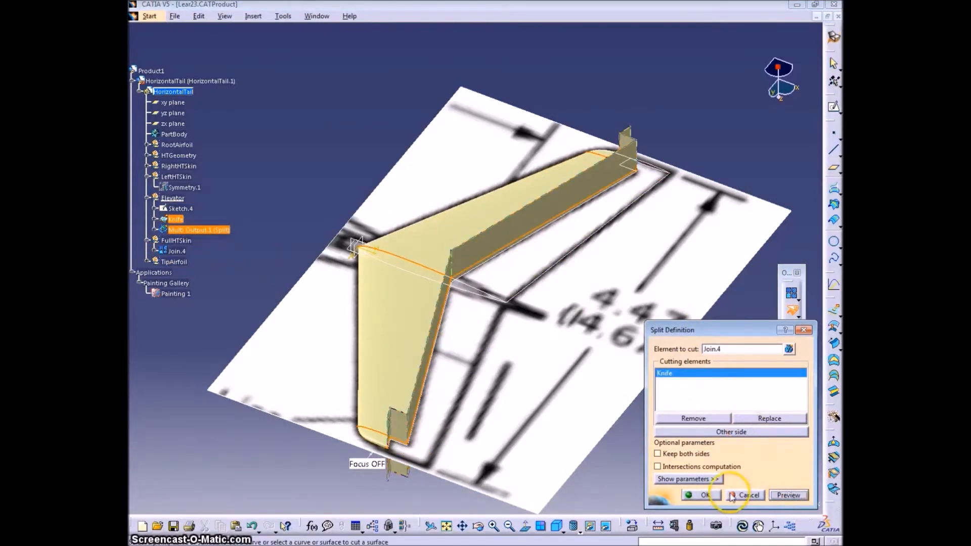
{"action": "left_click", "coordinate": [658, 454]}
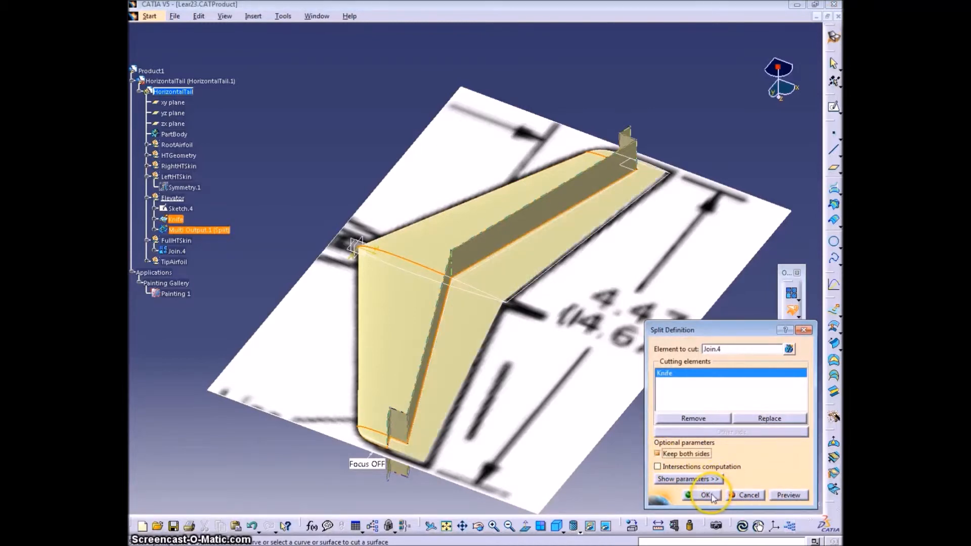
{"action": "left_click", "coordinate": [712, 496]}
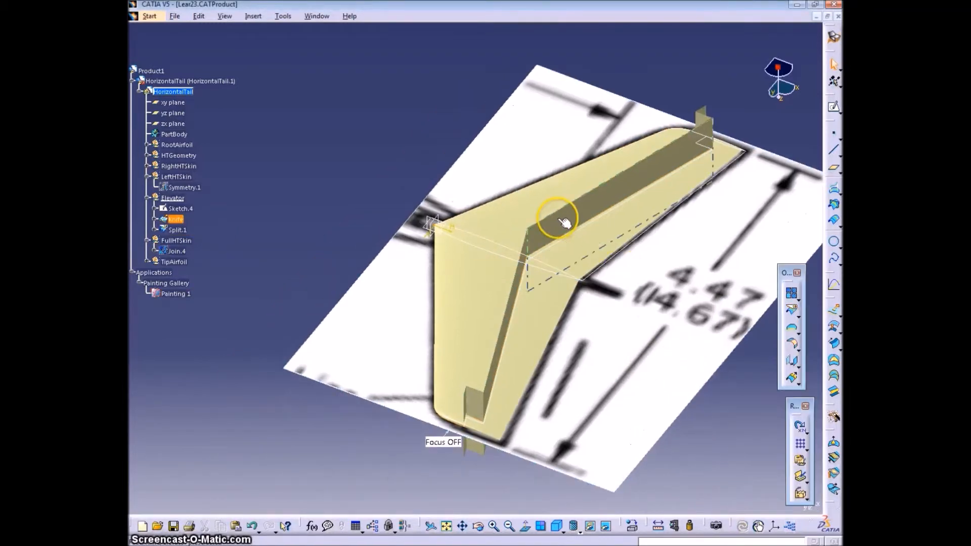
- Hide the Knife surface that crosses the horizontal tail
{"action": "right_click", "coordinate": [560, 218]}
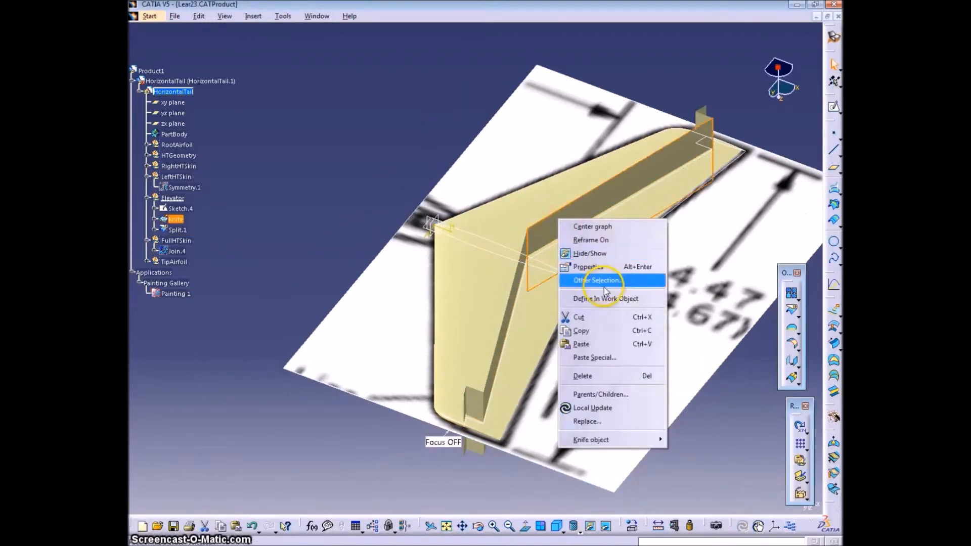
{"action": "left_click", "coordinate": [600, 257]}
{"action": "middle_click_drag", "start_coordinate": [574, 265], "coordinate": [419, 320]}
{"action": "right_click", "coordinate": [411, 287]}
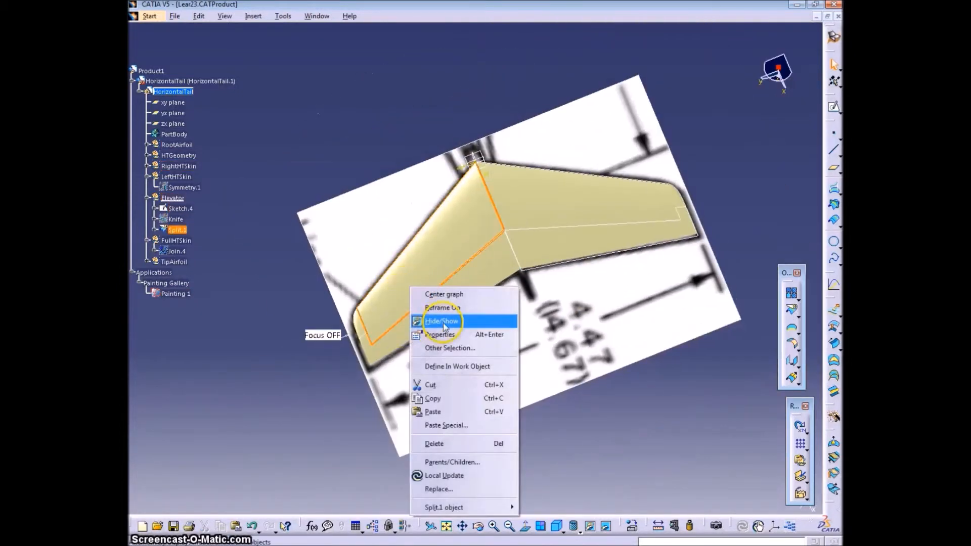
{"action": "left_click", "coordinate": [600, 413]}
{"action": "middle_click_drag", "start_coordinate": [423, 314], "coordinate": [445, 257]}
- Hide the RootAirfoil and TipAirfoil geometrical sets
{"action": "right_click", "coordinate": [172, 146]}
{"action": "left_click", "coordinate": [195, 178]}
{"action": "right_click", "coordinate": [172, 262]}
{"action": "left_click", "coordinate": [197, 295]}
- Hide the RightHTSkin and LeftHTSkin geometrical sets, leaving the split skin on display
{"action": "middle_click", "coordinate": [345, 262]}
{"action": "middle_click", "coordinate": [626, 286]}
{"action": "middle_click_drag", "start_coordinate": [507, 245], "coordinate": [521, 165]}
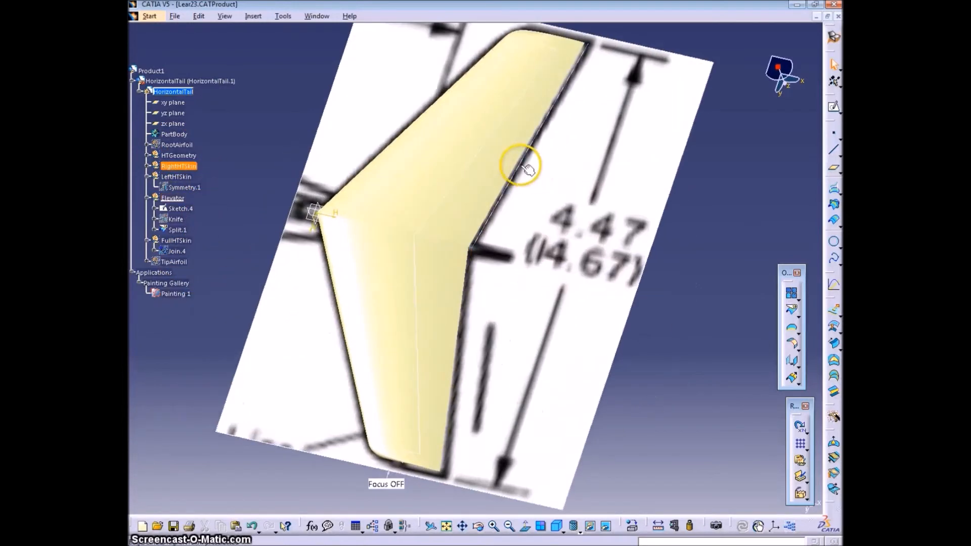
{"action": "right_click", "coordinate": [191, 169]}
{"action": "left_click", "coordinate": [200, 204]}
{"action": "right_click", "coordinate": [176, 178]}
{"action": "left_click", "coordinate": [206, 214]}
- Switch to the isometric view and open the options for the Painting 1 reference image
{"action": "middle_click_drag", "start_coordinate": [386, 351], "coordinate": [408, 372]}
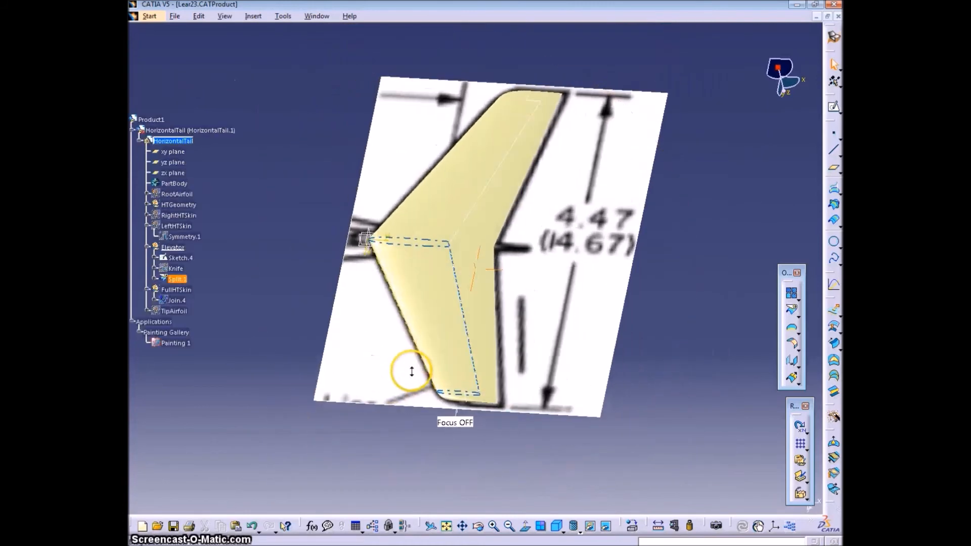
{"action": "left_click", "coordinate": [557, 527]}
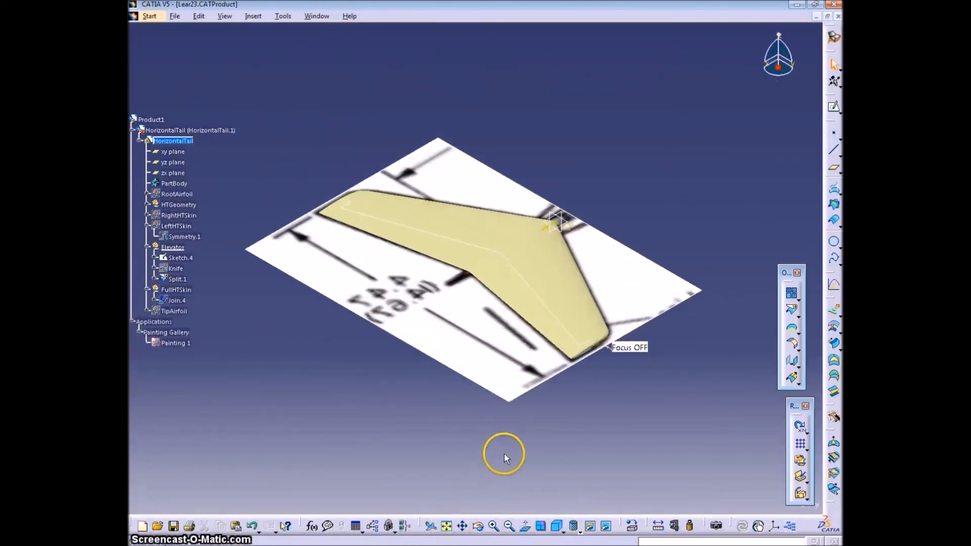
{"action": "right_click", "coordinate": [176, 343]}
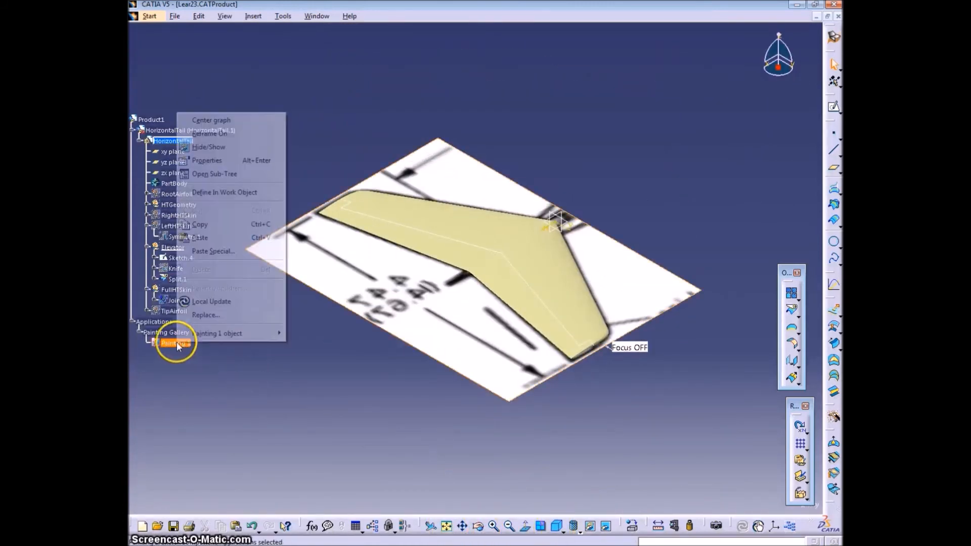